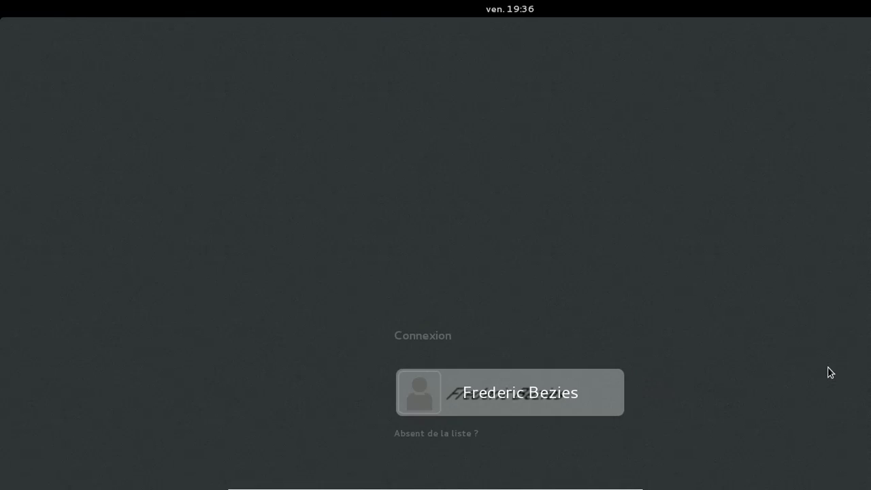
- Select the user account on the login screen and log in with its password
key(Return)
text(••••••••)
key(Return)
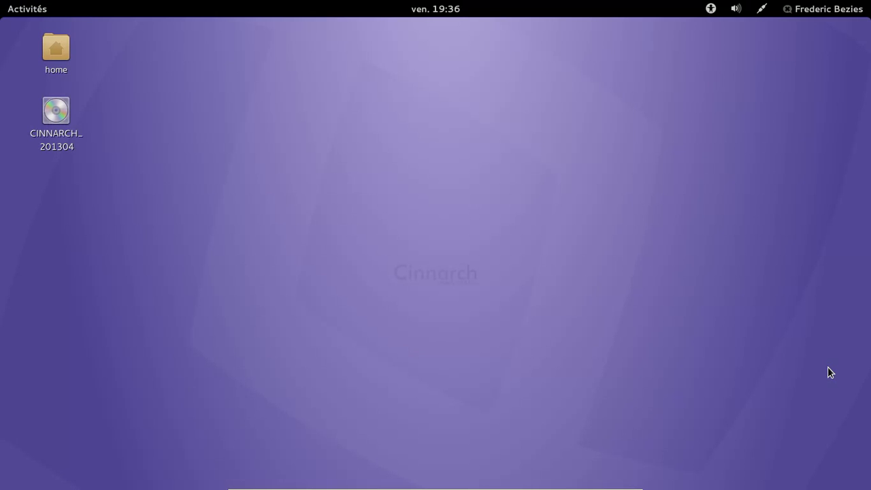
- Open System Settings from the user menu, check Détails, then go to Comptes en ligne
click(828, 14)
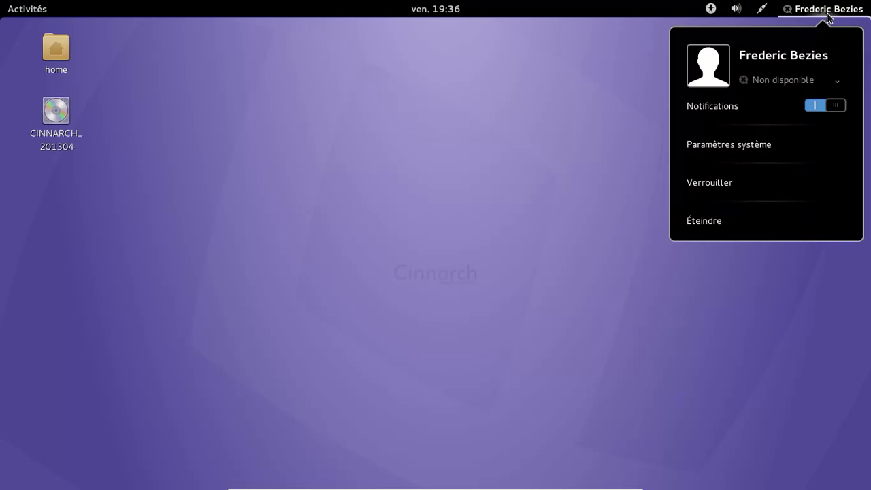
click(747, 141)
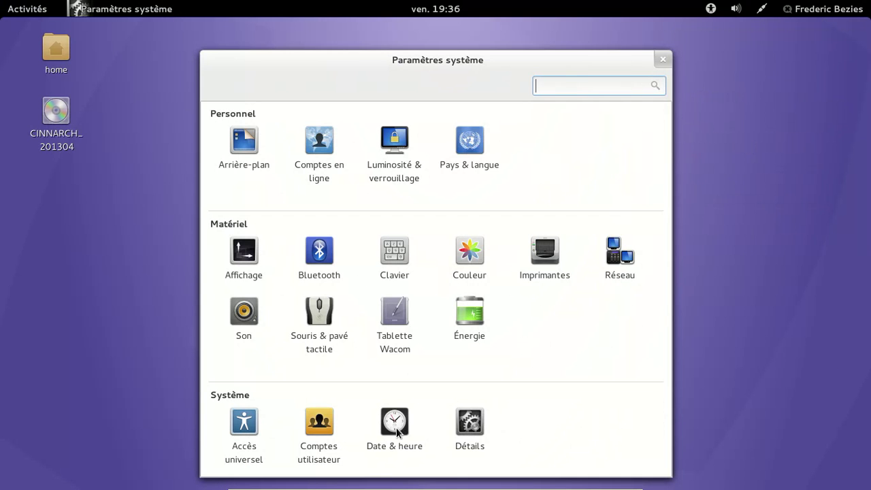
click(480, 423)
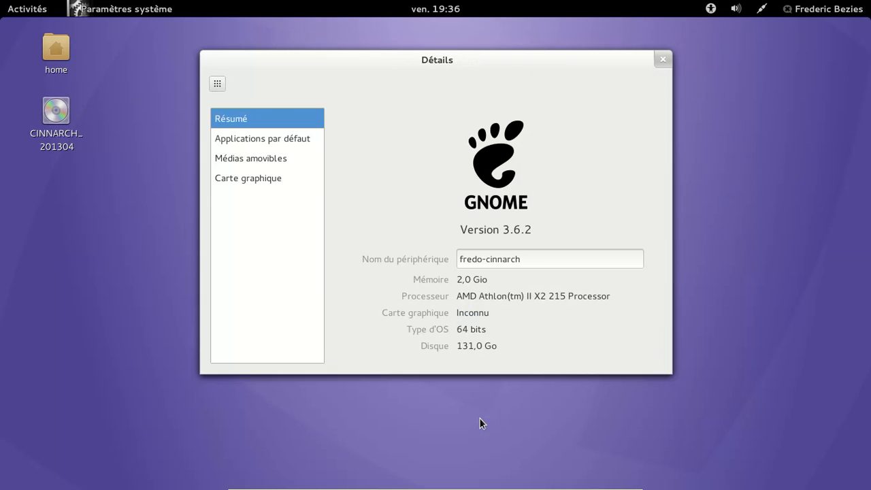
click(211, 84)
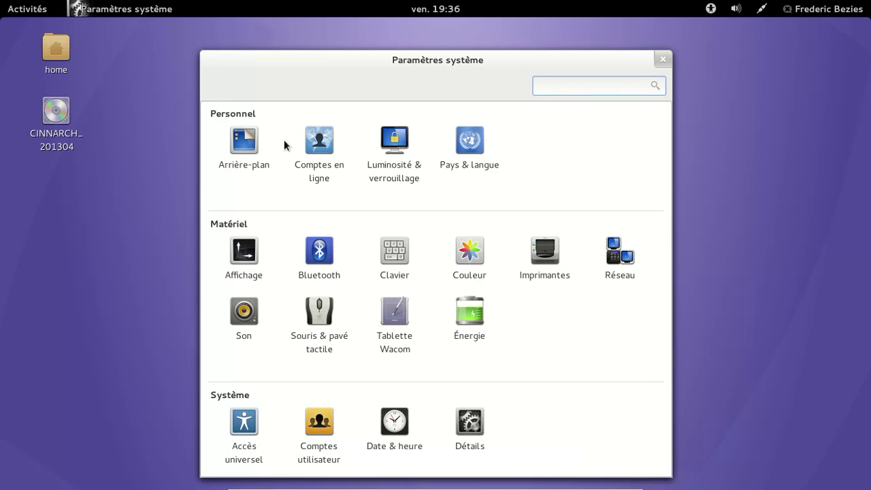
click(323, 154)
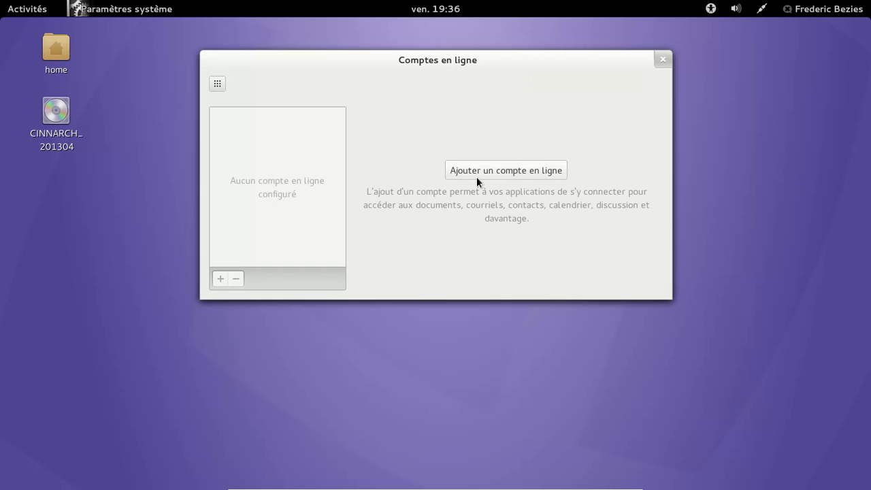
- Start adding a Google online account and fill in the account's e-mail and password
click(479, 171)
click(381, 107)
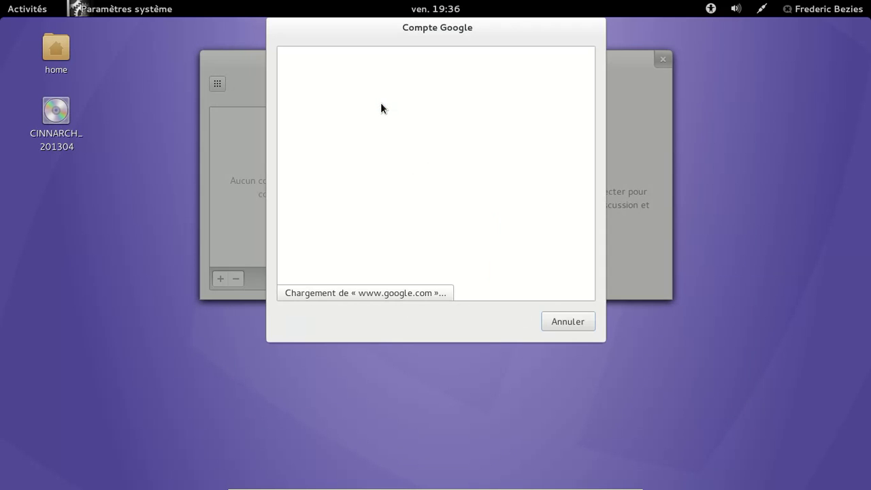
click(369, 148)
key(Tab)
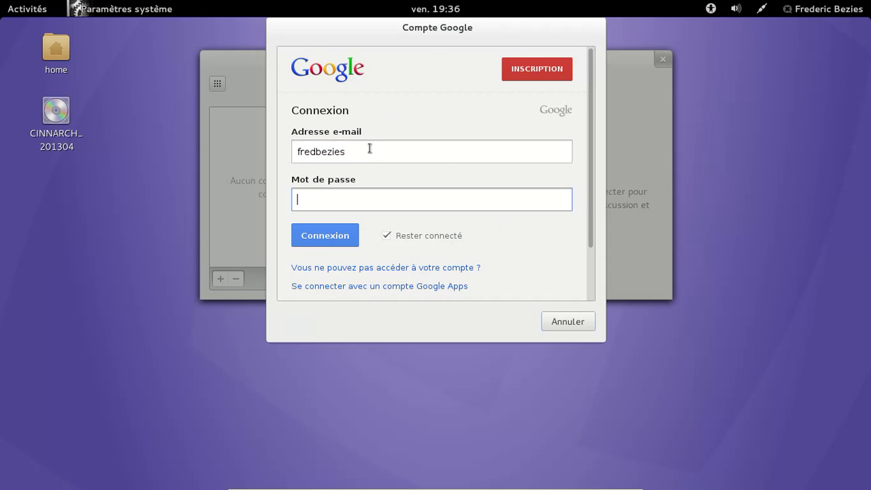
text(•••••••••••)
- Sign in, grant the desktop access to the Google account, and return to the overview
click(350, 242)
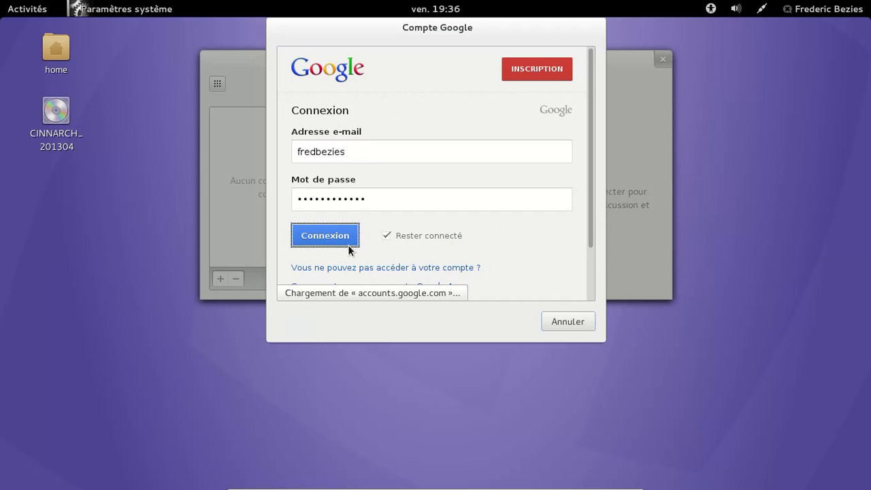
click(329, 121)
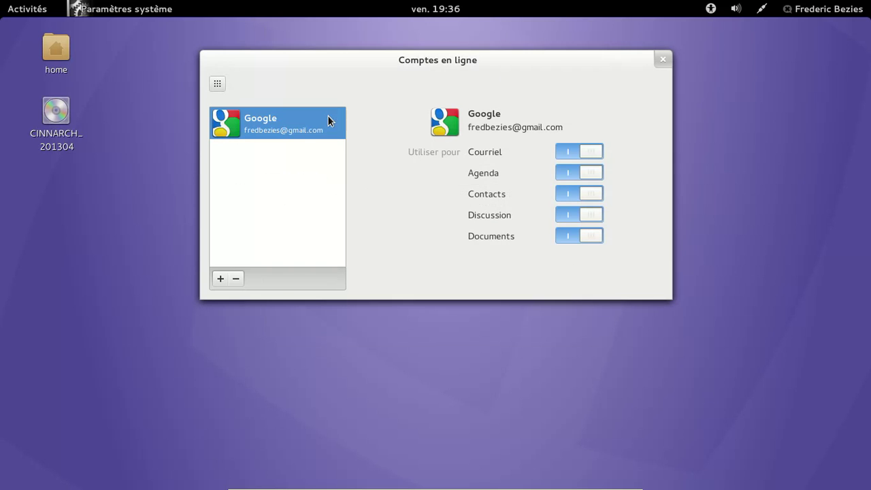
click(218, 83)
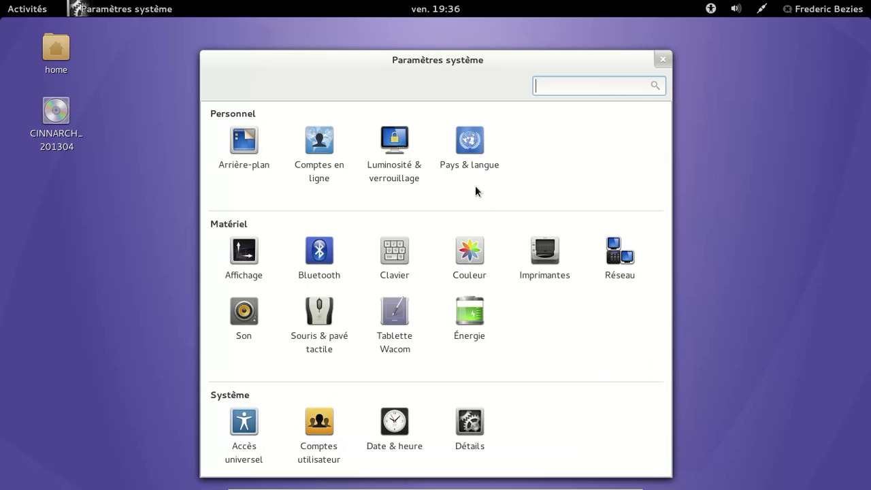
- Glance at the Date & heure panel, close Settings, and launch Chromium from the dash
click(390, 429)
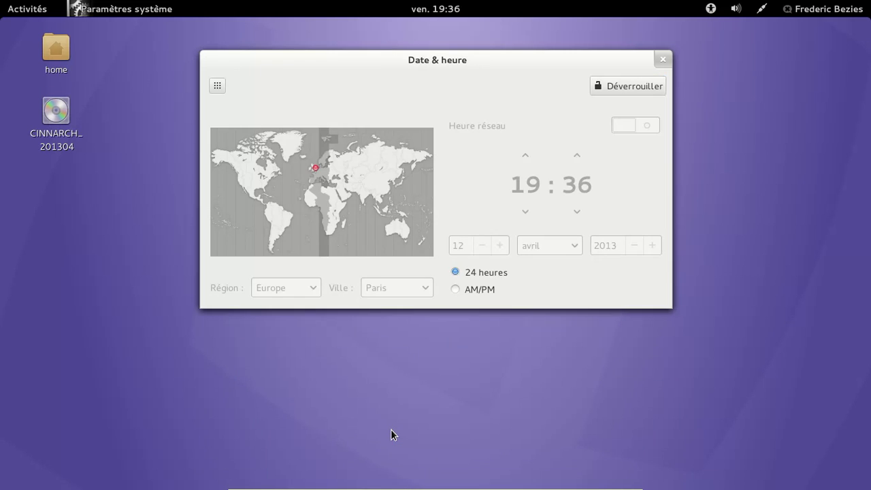
click(661, 62)
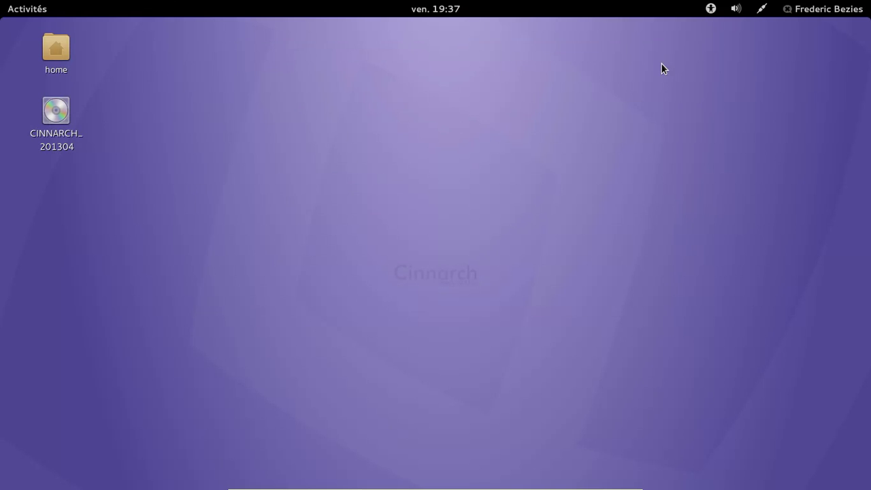
click(19, 11)
click(31, 211)
- Show Chromium's About page (version 26.0.1410.63) over cinnarch.com, then close the browser
click(31, 7)
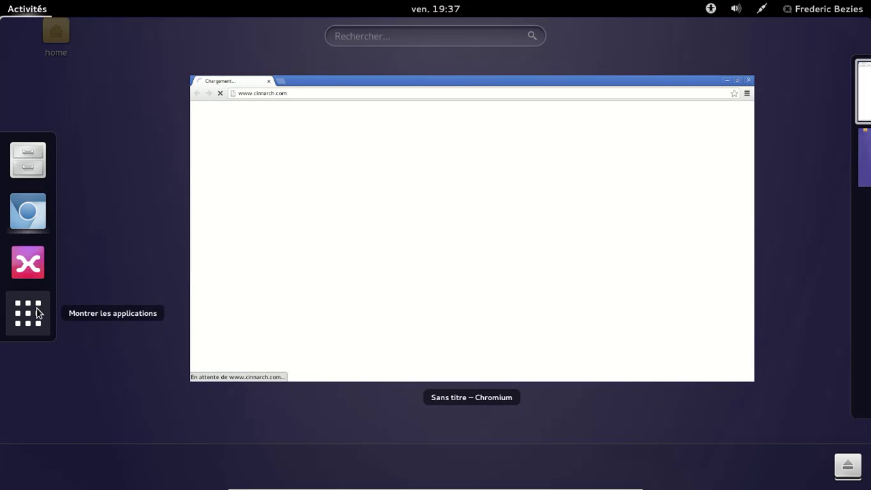
click(37, 313)
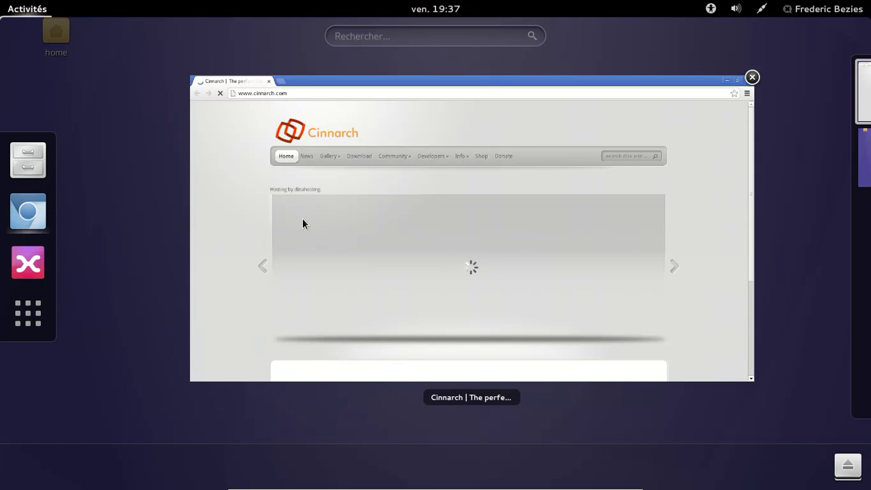
click(302, 219)
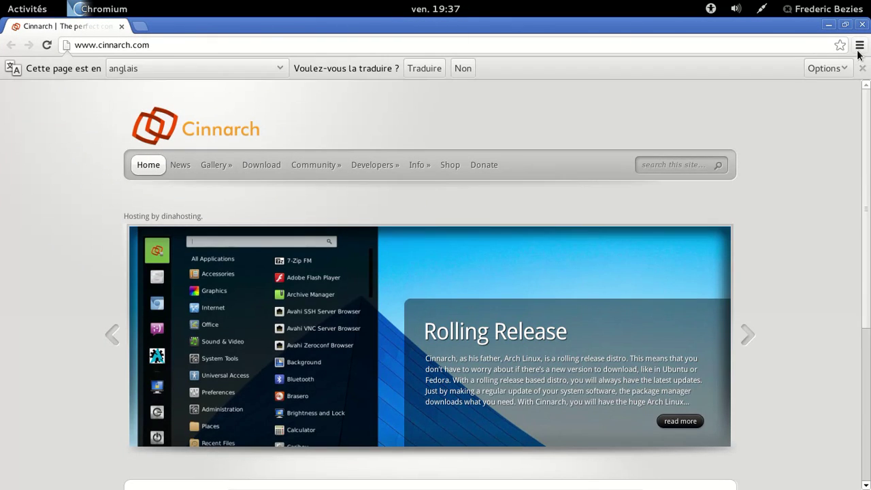
click(860, 44)
click(714, 386)
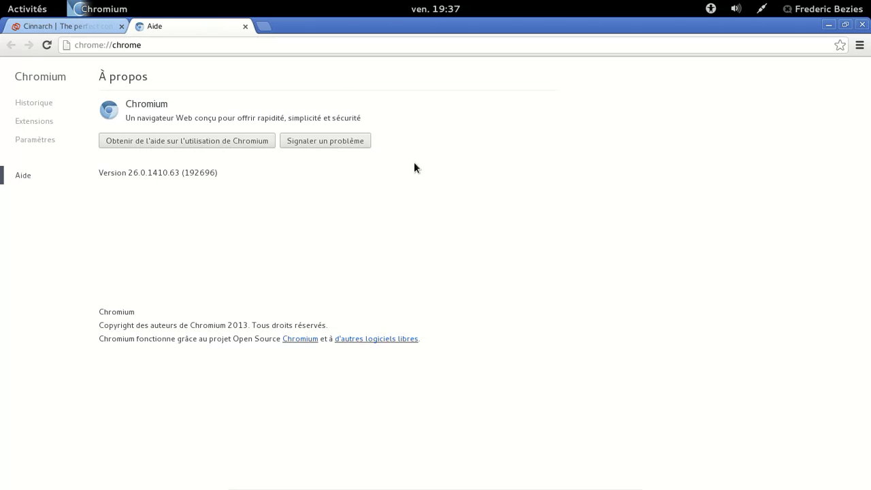
click(862, 26)
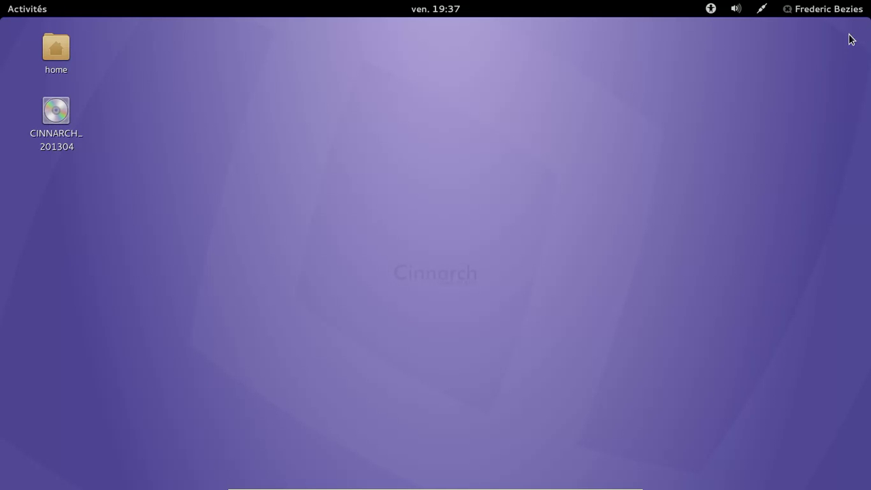
- Browse Outils système, Son et vidéo, Autre, Accessoires, Accès universel, Bureautique; launch LibreOffice Installer
mouse_move(4, 10)
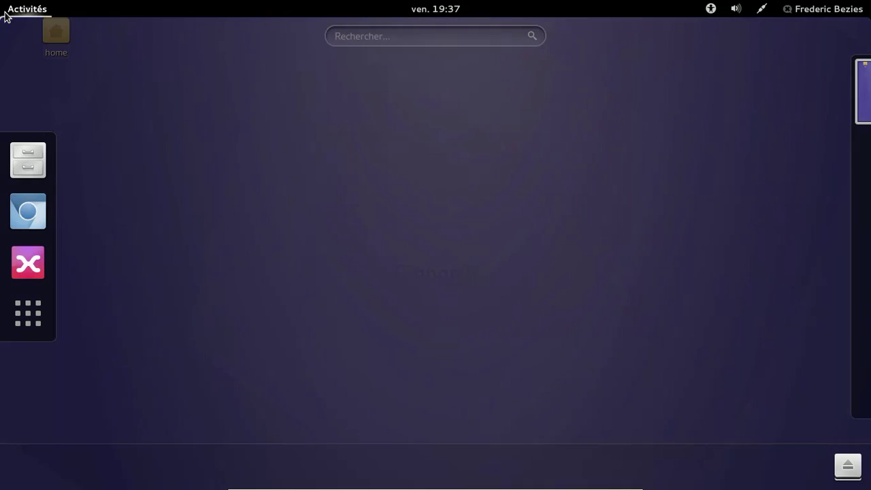
click(25, 320)
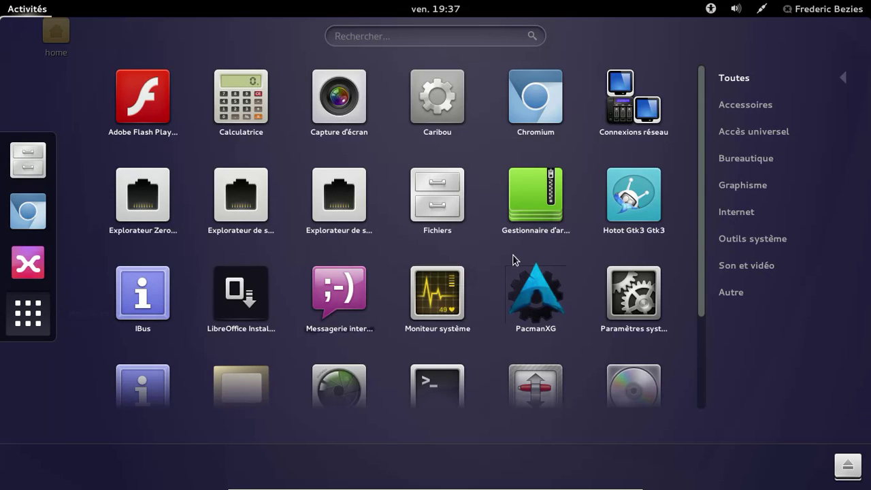
click(747, 243)
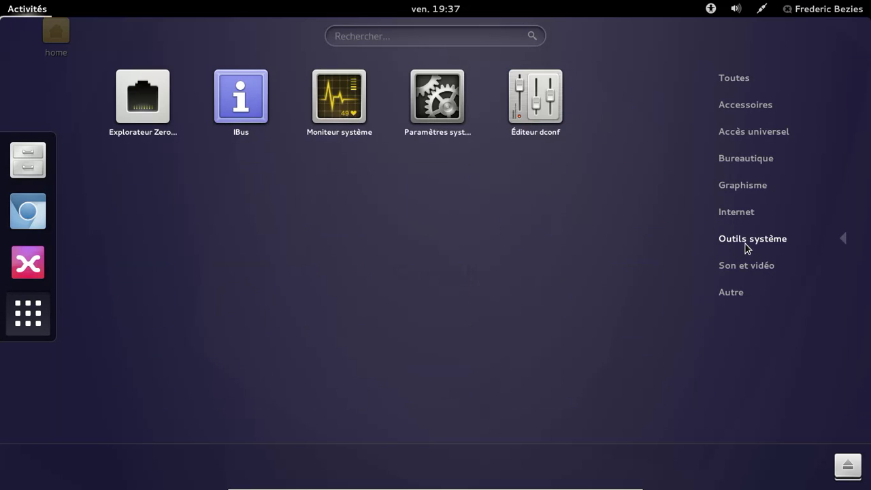
click(728, 266)
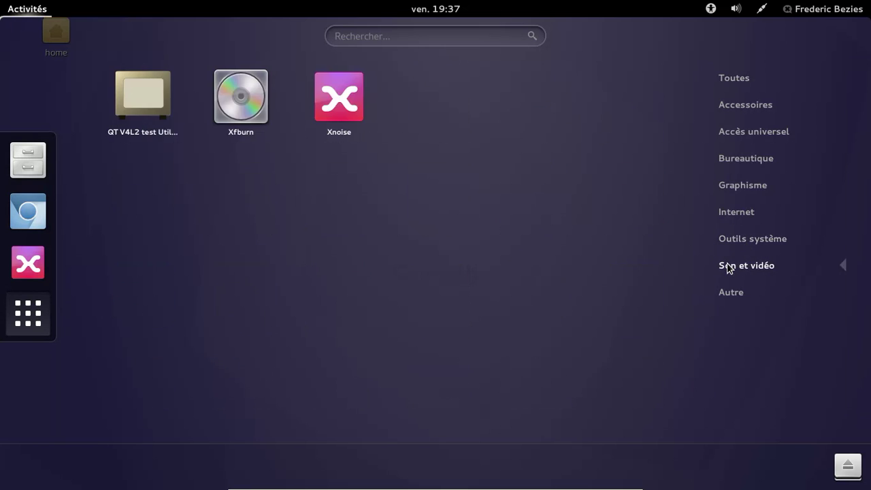
click(729, 291)
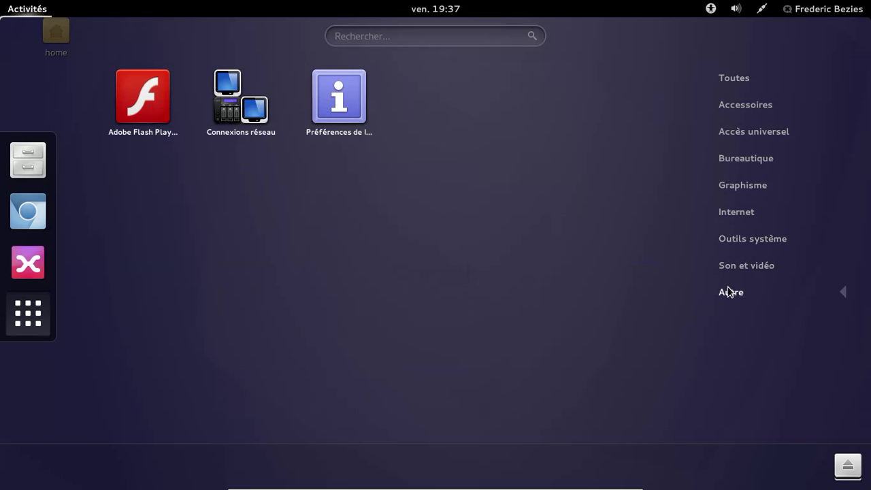
click(746, 108)
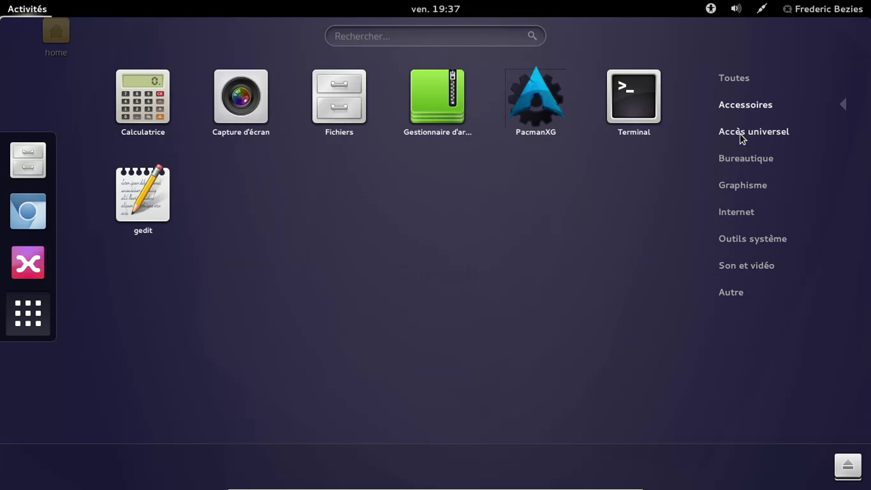
click(741, 136)
click(742, 161)
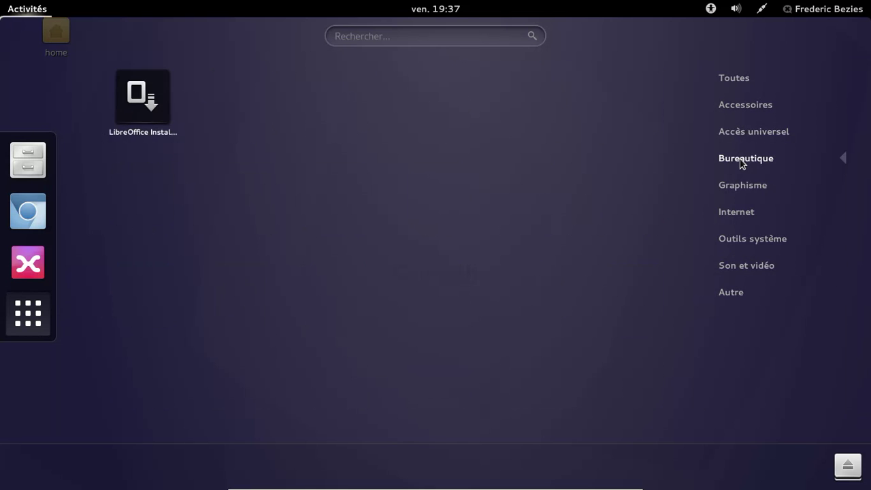
click(125, 102)
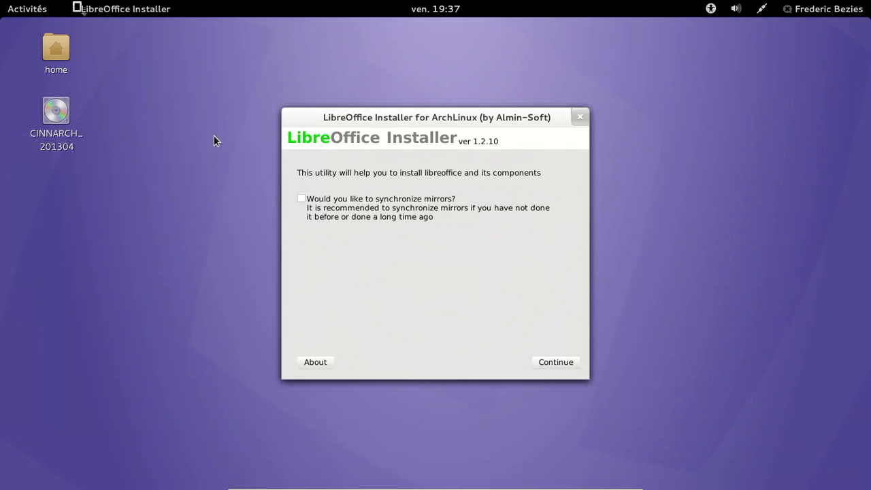
- Synchronize the mirrors using the root password and continue to component selection
click(302, 198)
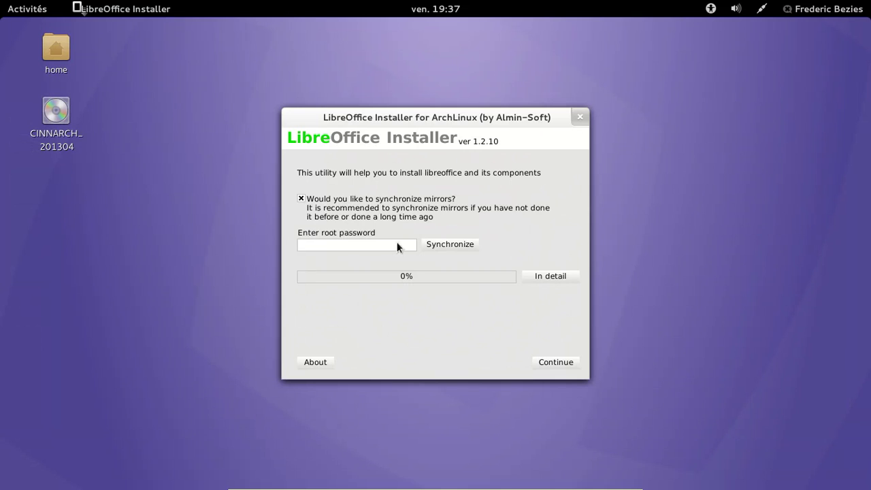
click(387, 242)
text(********)
key(Return)
click(576, 366)
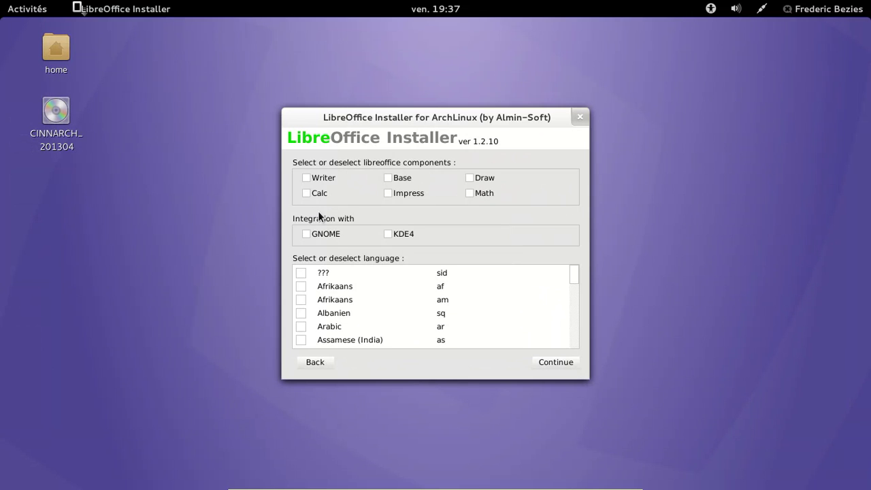
- Select Writer, Impress, Base, Math and Draw, plus GNOME integration
click(306, 178)
click(389, 193)
click(388, 178)
click(470, 193)
click(469, 177)
click(306, 234)
- Add French as an installation language and continue to the root password step
scroll(378, 303, down, 10)
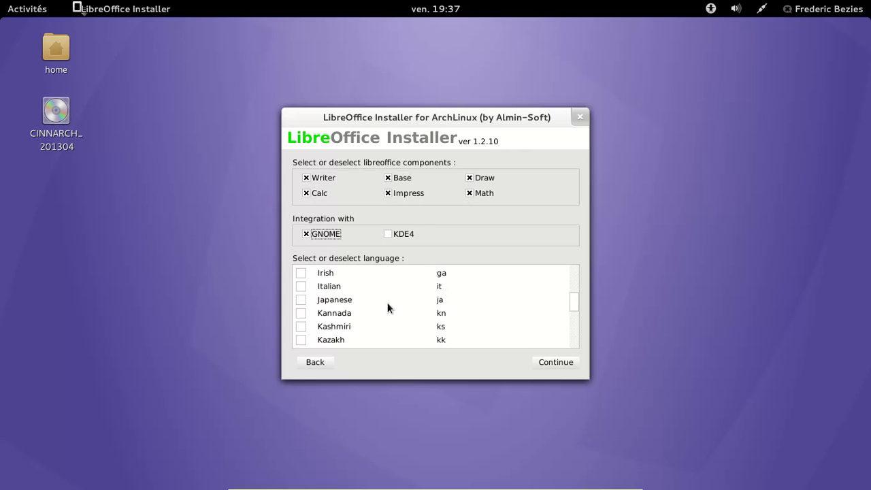
scroll(363, 311, up, 8)
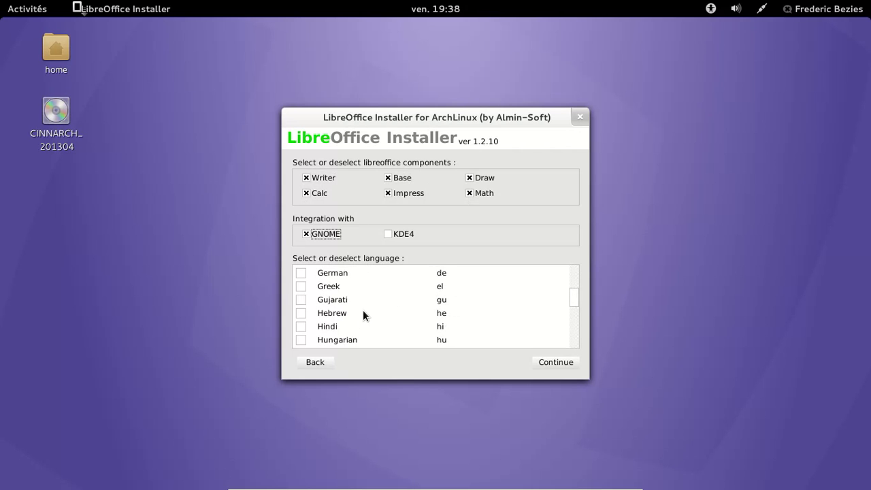
scroll(362, 310, up, 6)
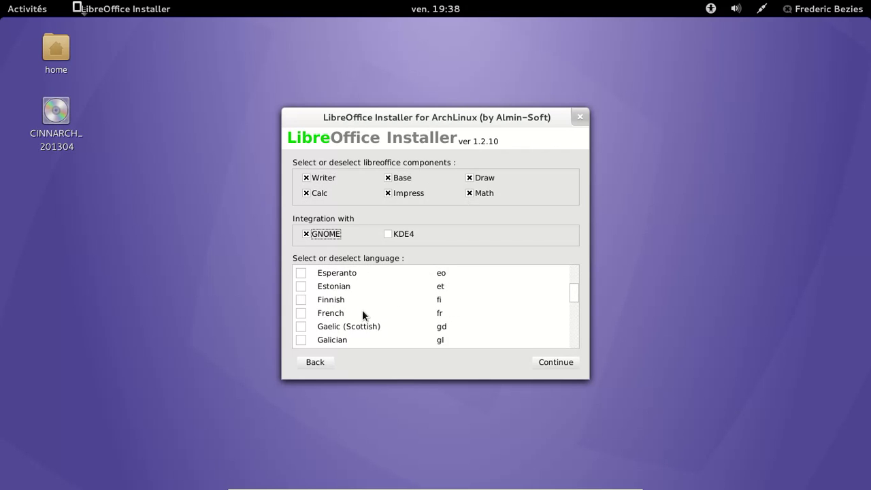
click(300, 312)
click(545, 360)
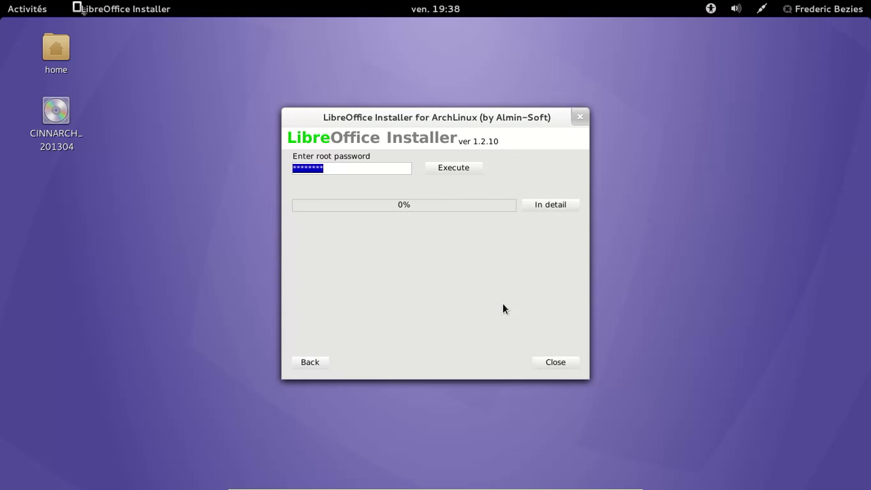
- Start installing the LibreOffice packages and scroll through the detailed download log
click(459, 169)
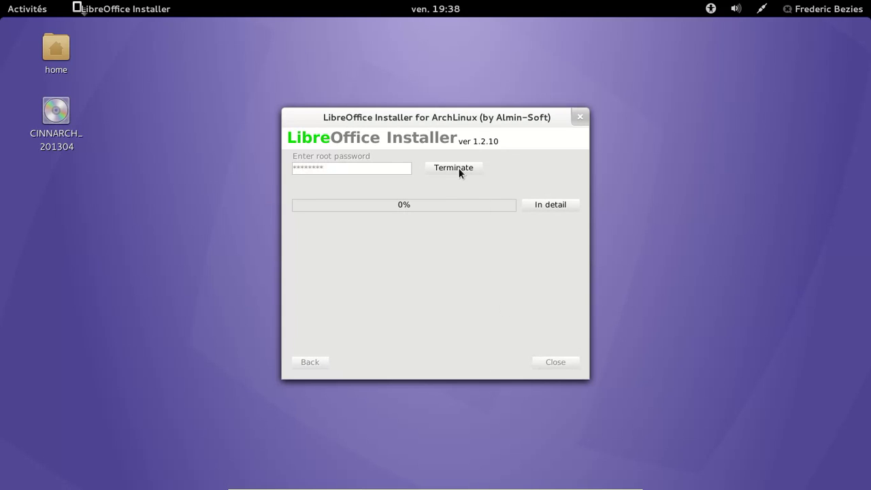
click(553, 205)
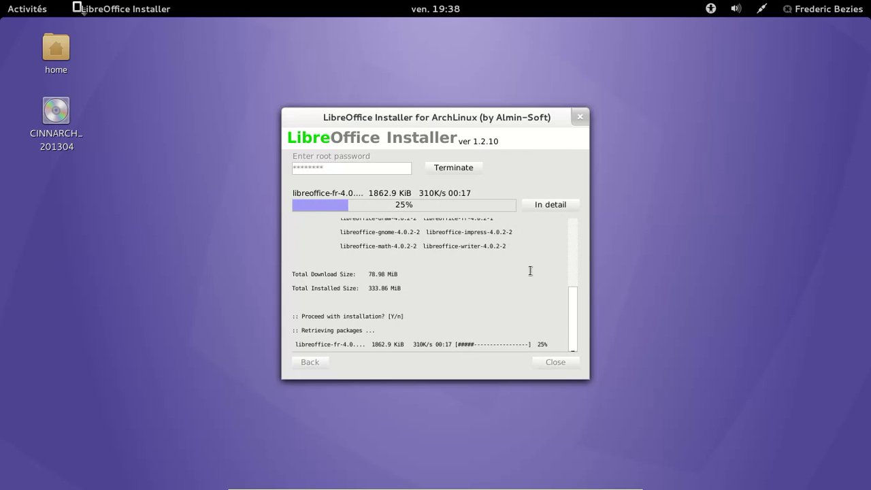
drag(570, 302, 578, 213)
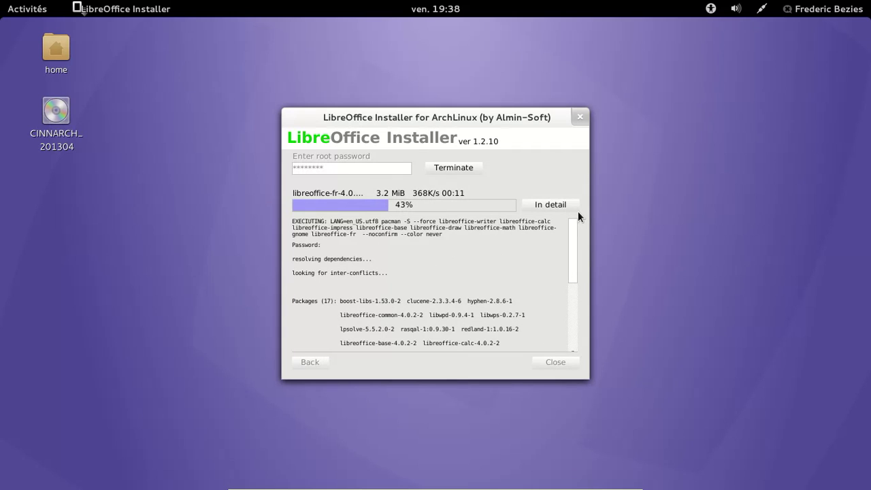
drag(578, 217, 551, 326)
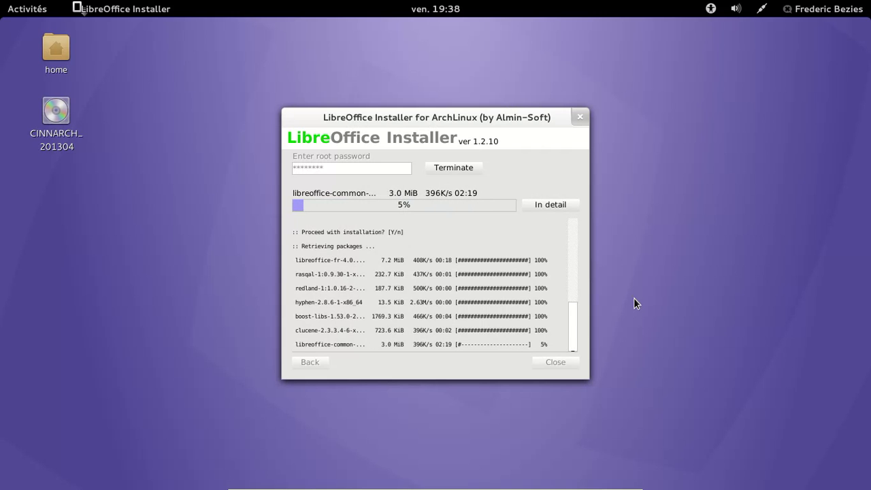
click(12, 12)
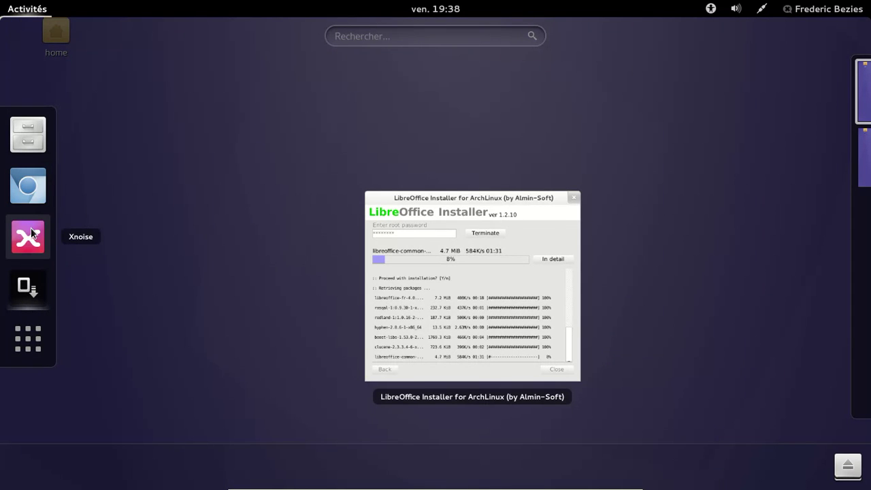
click(28, 132)
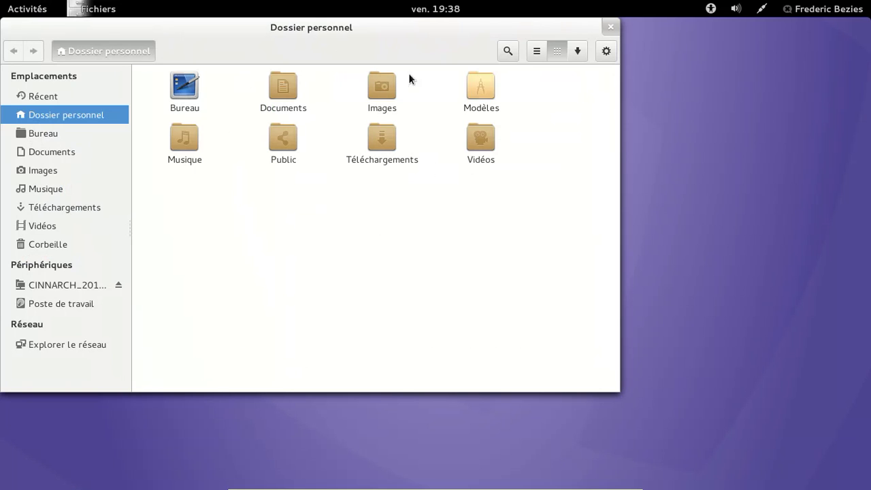
click(610, 28)
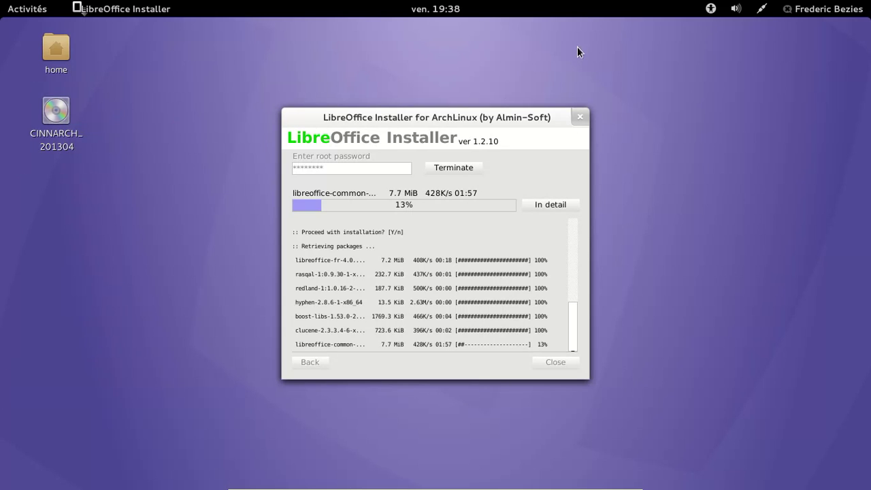
- Nudge the installer window up-left and scroll through the full applications grid
drag(485, 117, 474, 96)
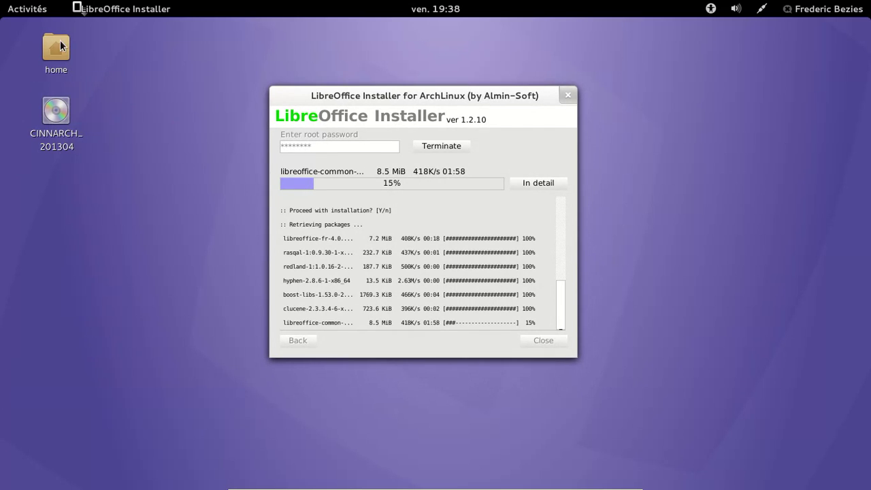
click(38, 13)
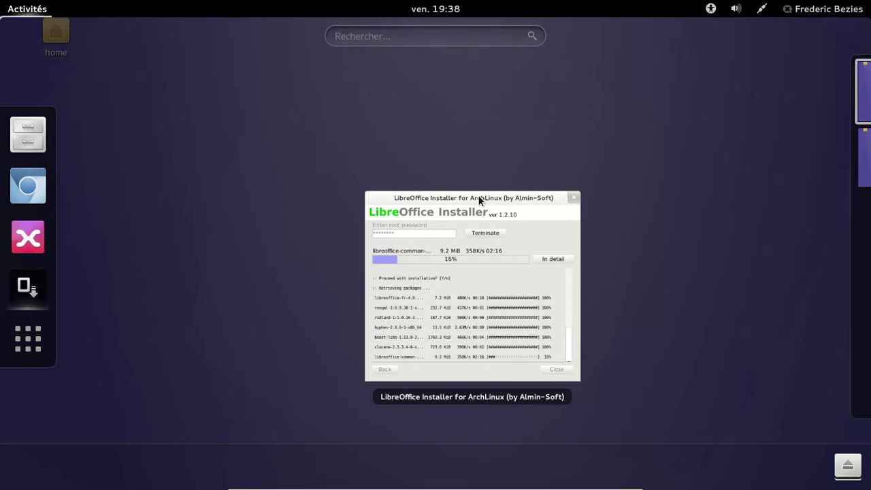
click(34, 340)
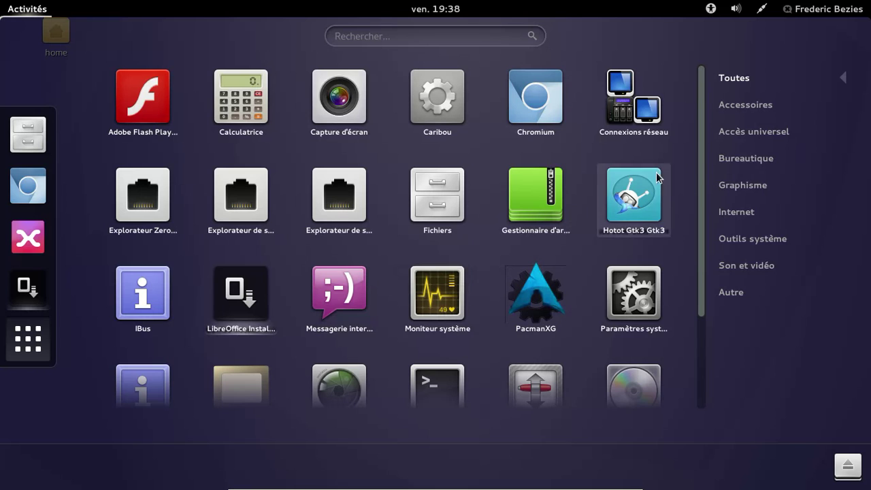
drag(700, 176, 701, 310)
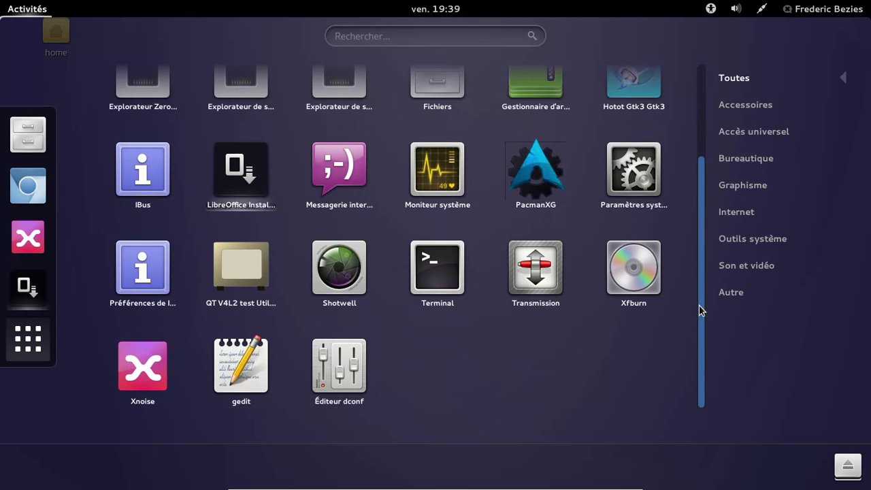
drag(701, 310, 715, 154)
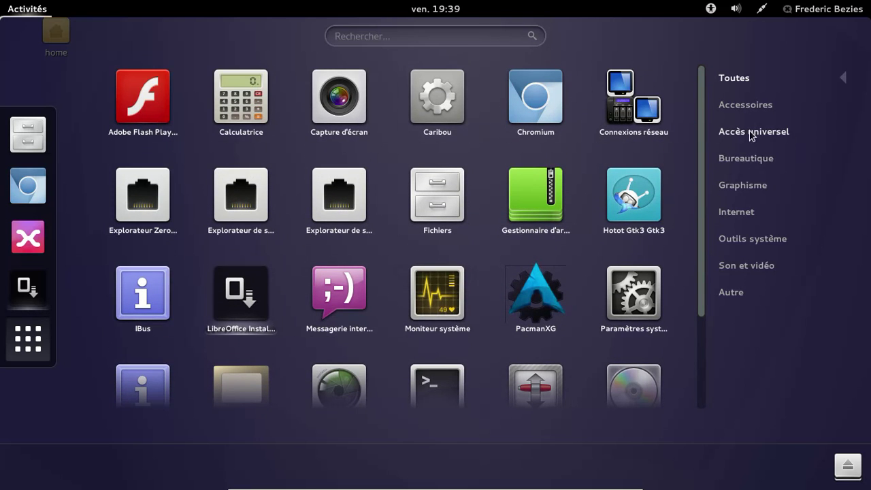
- Browse the accessories, accessibility, office, graphics and internet categories, then leave the overview
click(748, 109)
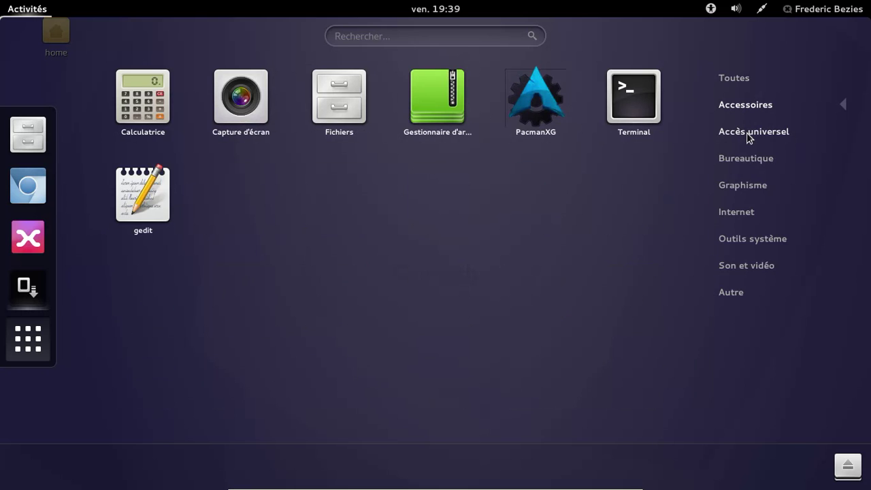
click(749, 134)
click(749, 160)
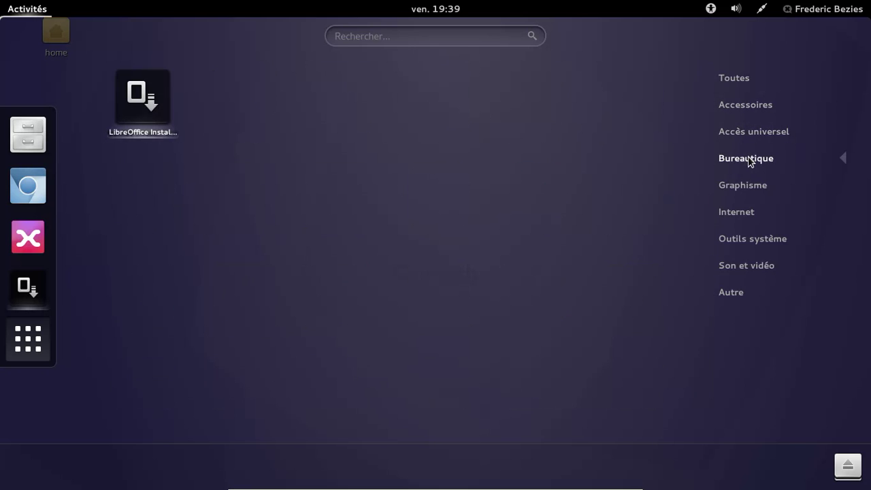
click(743, 188)
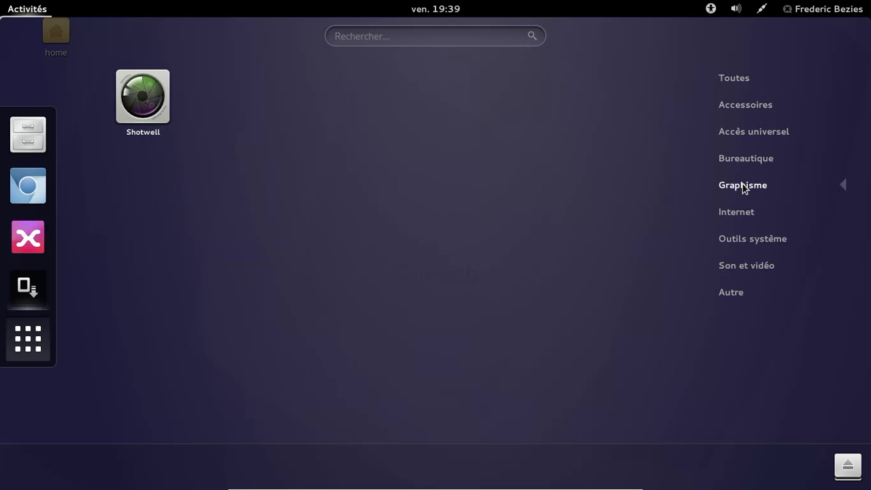
click(736, 208)
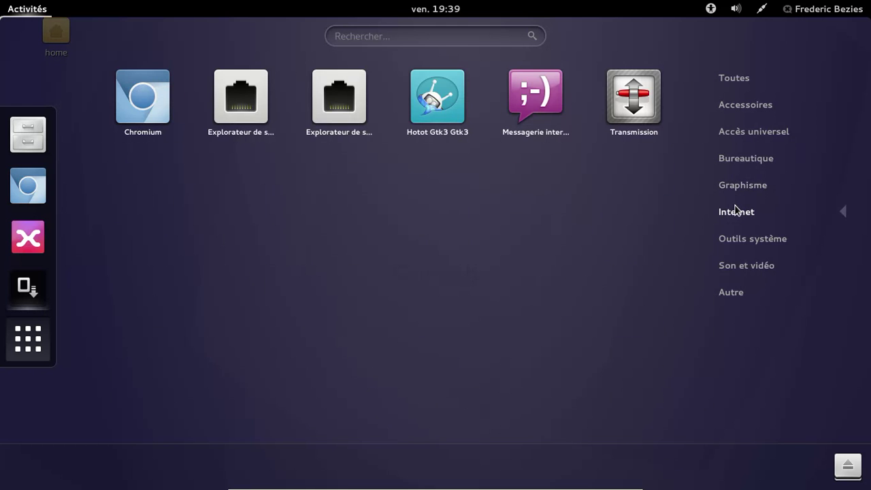
key(Escape)
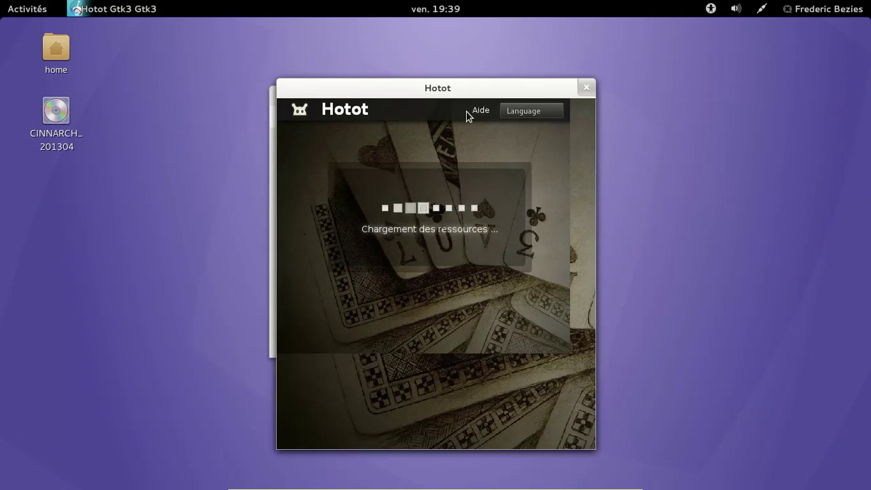
- View Hotot's À Propos & Aide information, dismiss it, and quit Hotot
click(389, 206)
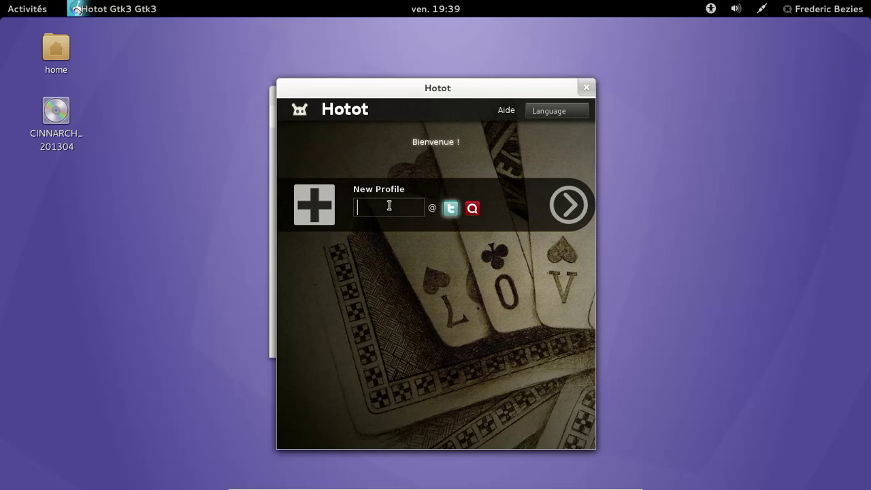
click(507, 121)
click(506, 110)
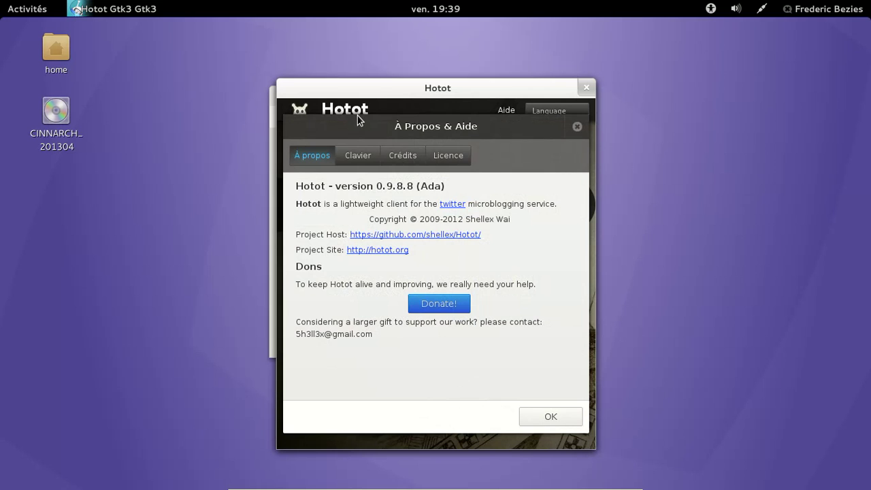
click(556, 415)
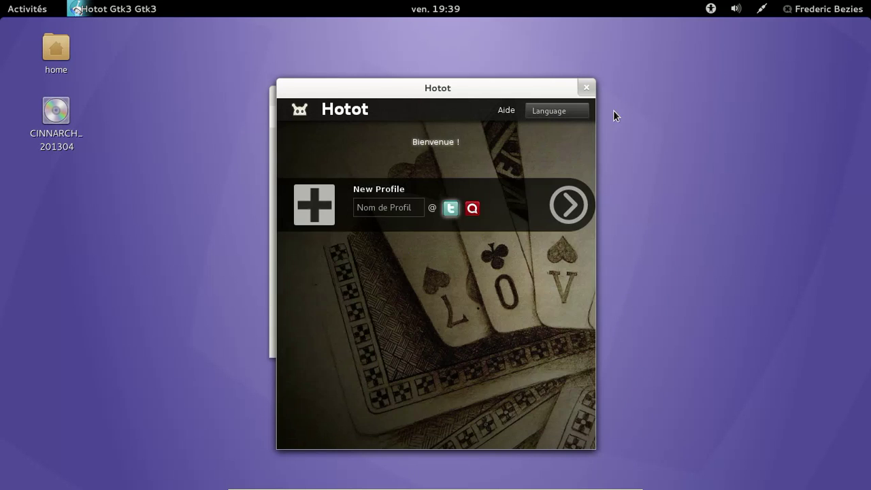
click(586, 85)
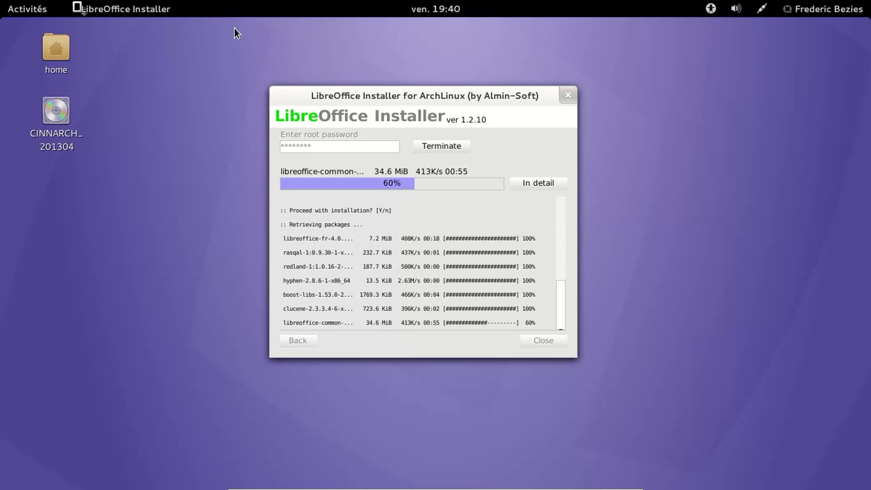
click(26, 10)
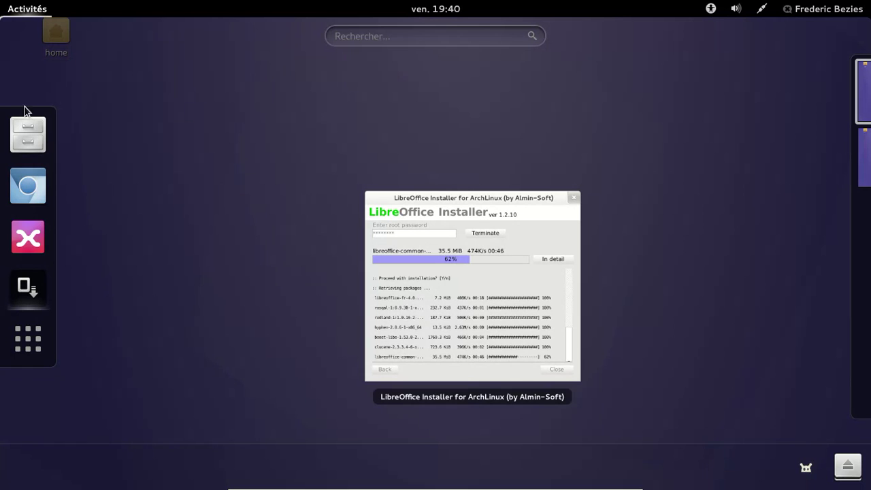
click(42, 335)
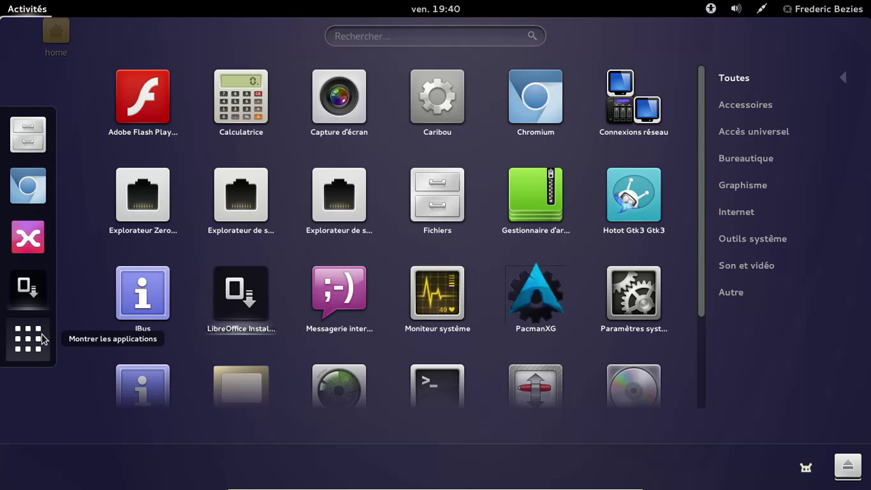
click(723, 187)
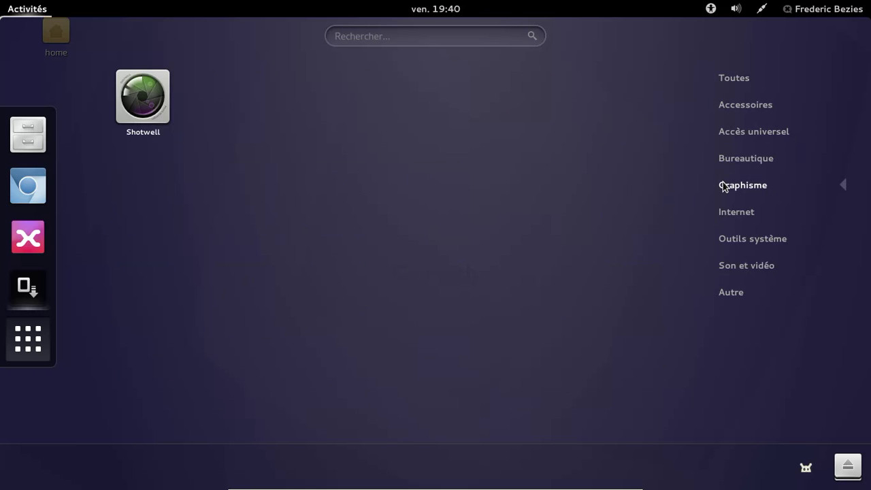
key(Escape)
click(541, 262)
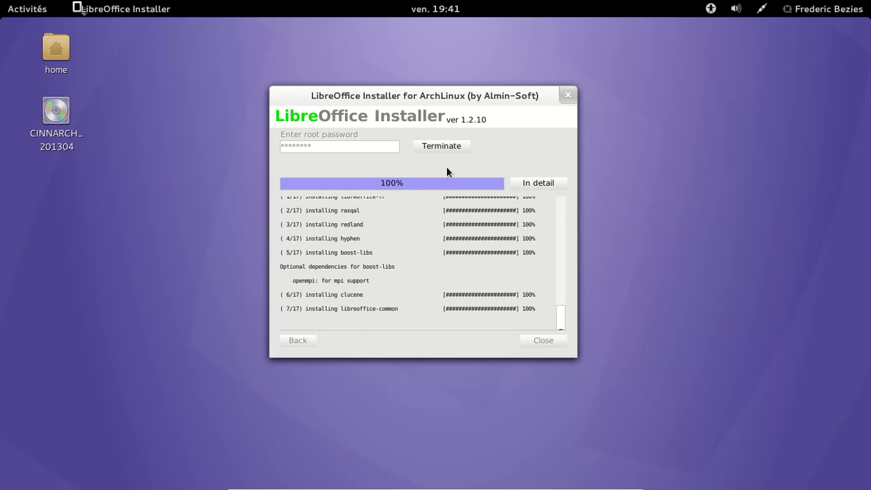
- Close the finished LibreOffice installer and browse the Bureautique applications in the app grid
click(443, 145)
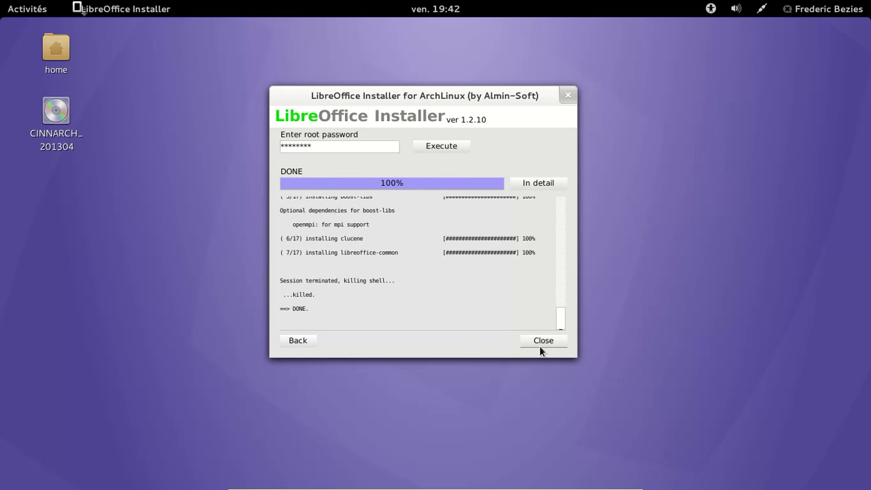
click(542, 341)
click(36, 12)
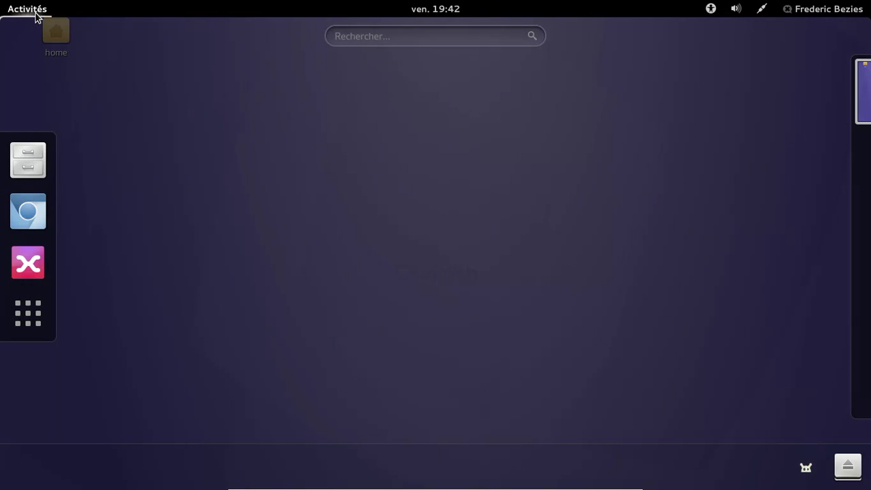
click(43, 317)
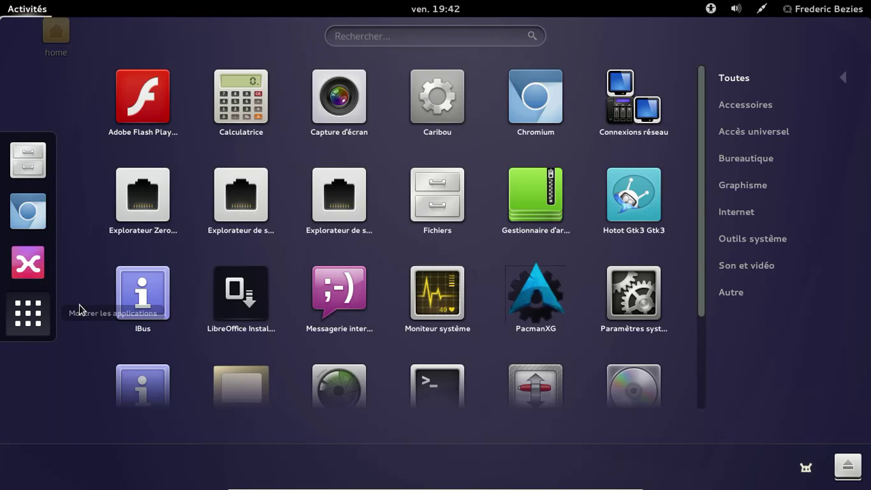
click(762, 158)
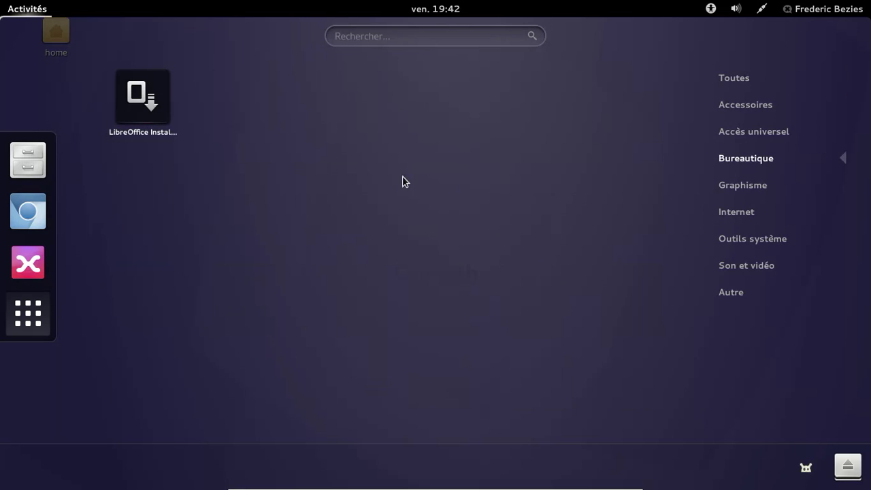
click(733, 79)
click(418, 38)
- Search the applications for 'libre', then clear the search and close the grid
text(libre)
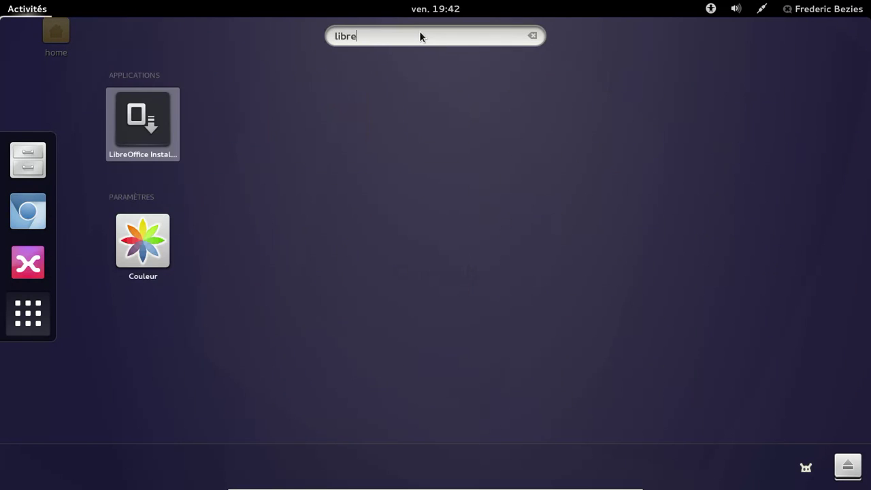
text(foo)
key(BackSpace)
key(BackSpace)
key(BackSpace)
text(oo)
key(Escape)
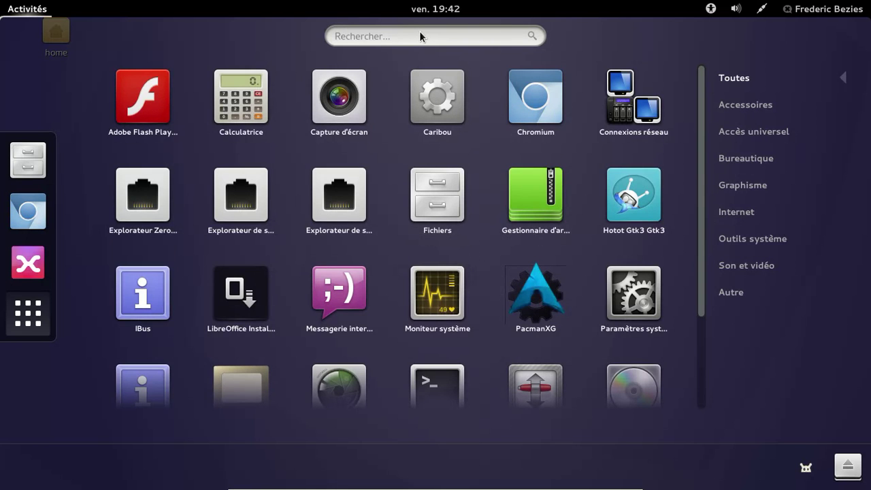
key(Escape)
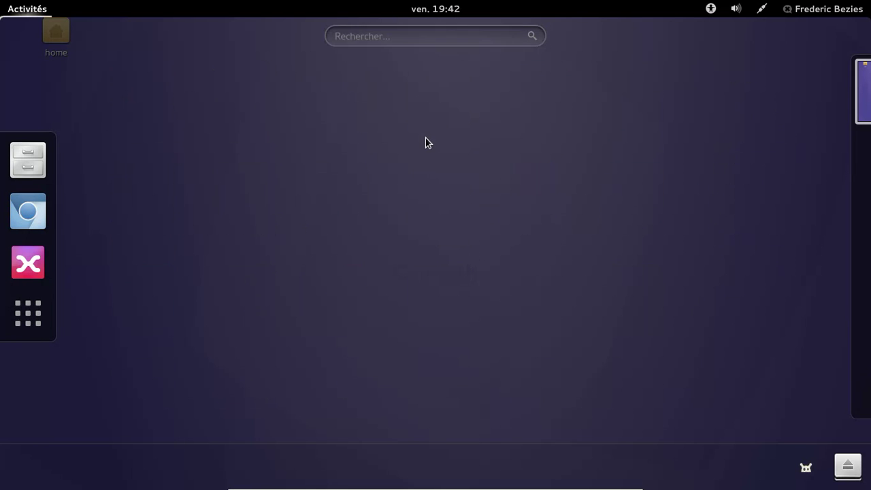
- Restart GNOME Shell with the Alt+F2 'r' command
key(alt+F2)
text(r)
key(Return)
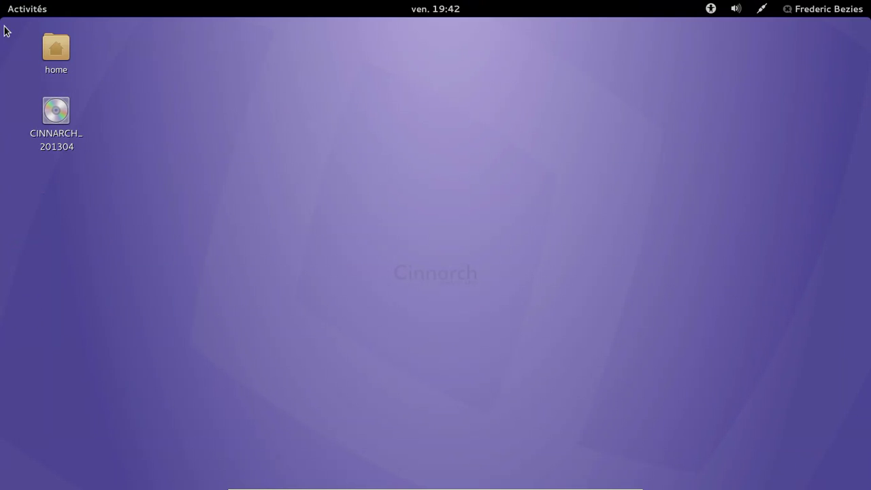
- Launch LibreOffice from the Bureautique category of the application grid
click(15, 13)
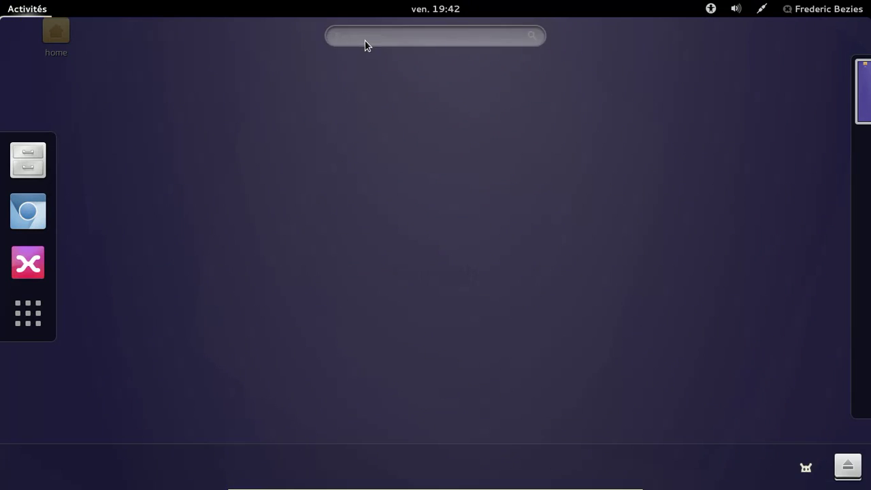
click(43, 306)
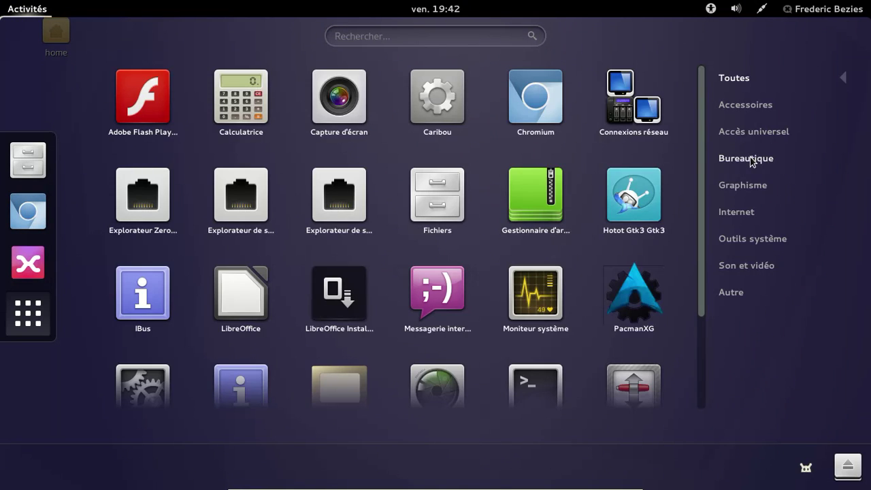
click(749, 158)
click(149, 117)
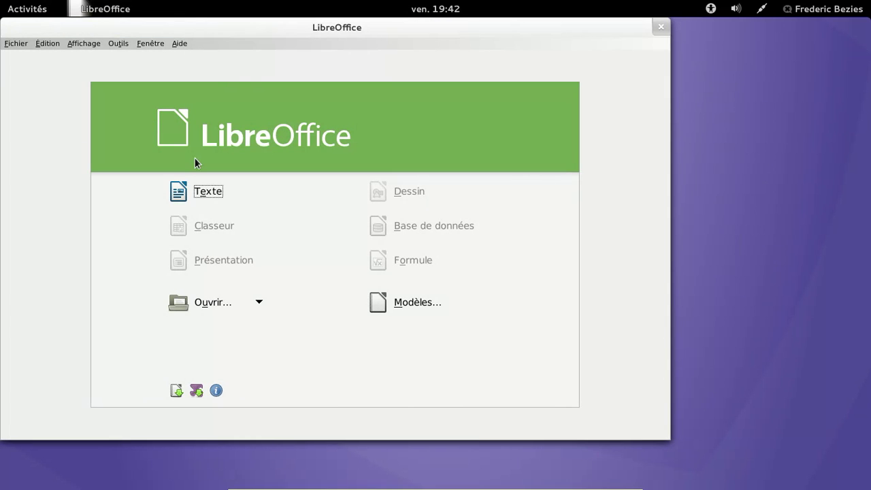
- Try a new Texte document, dismiss the libswlo.so loading error, and close LibreOffice
click(209, 193)
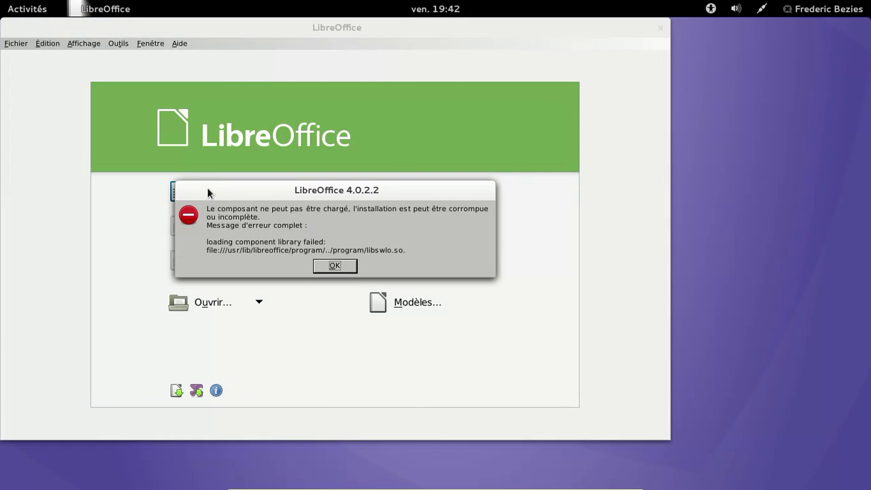
click(345, 267)
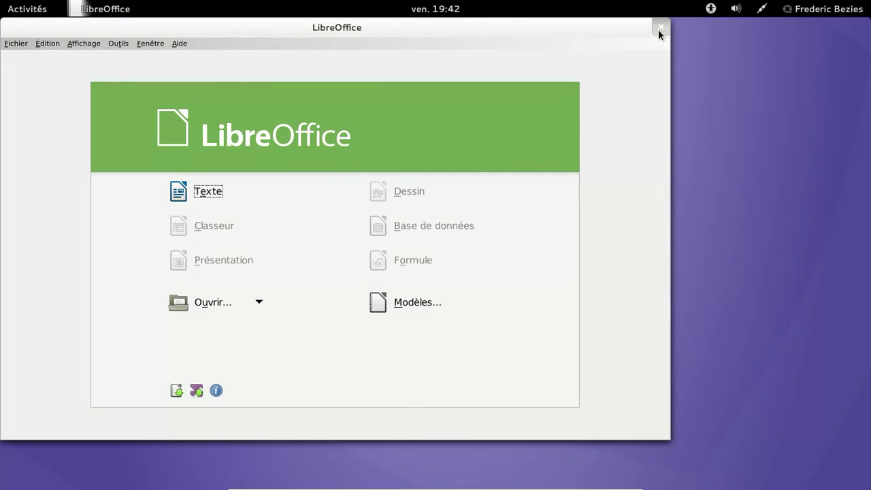
click(660, 27)
click(23, 9)
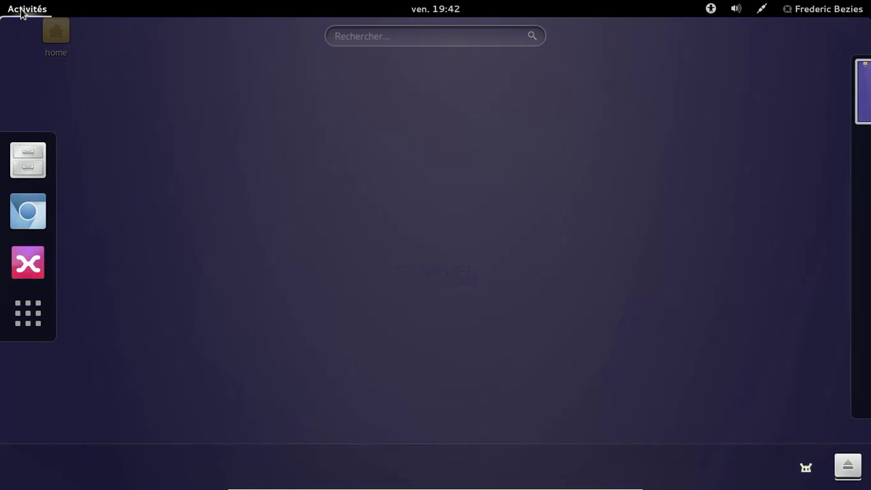
- Launch Terminal by searching 'terminal' in the overview
click(368, 35)
text(terminal)
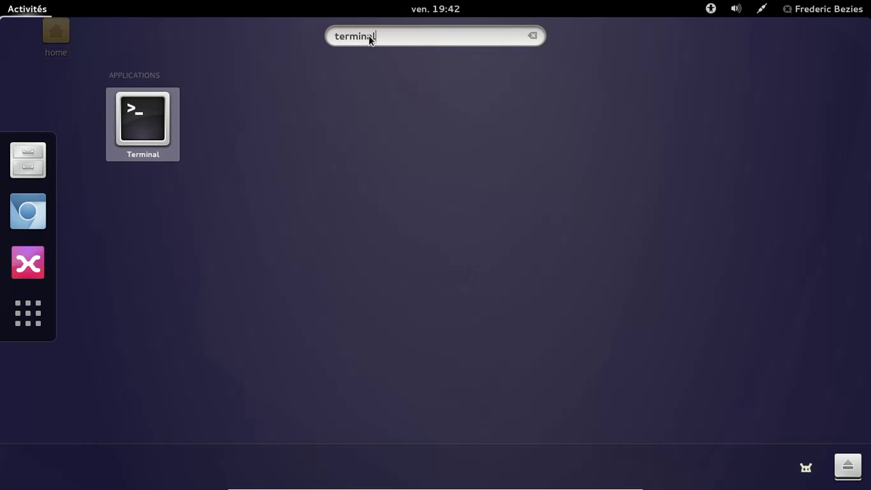
key(Return)
- Run sudo pacman -S libreoffice and install packages 1 2 3 4 5 6 8 12
text(sudo )
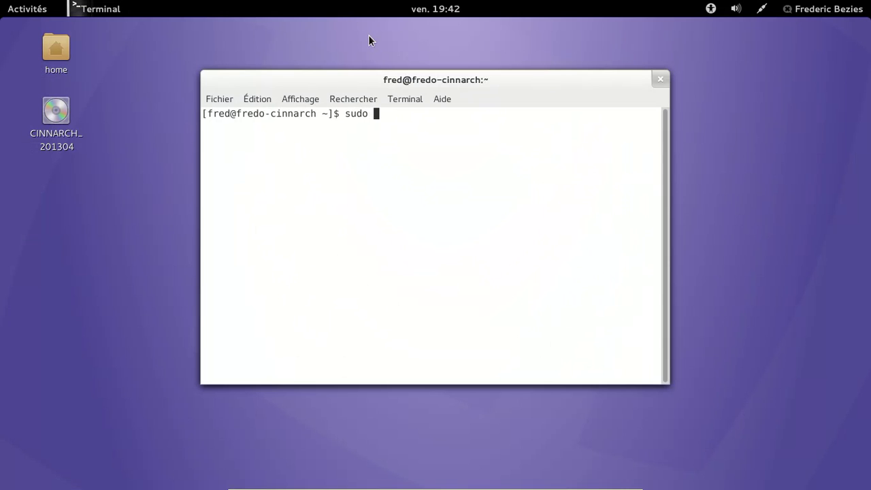
text(pacman -S libreoffice)
key(Return)
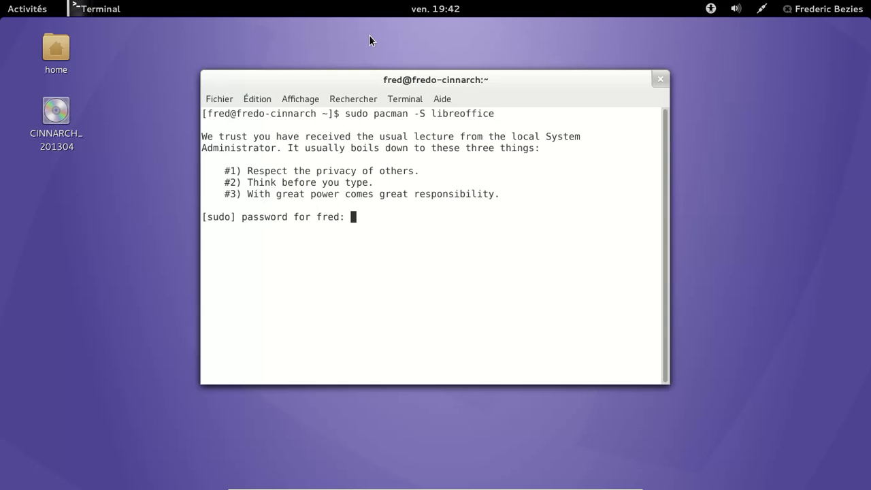
key(Return)
text(1 2 3 4 5 6 8 12)
key(Return)
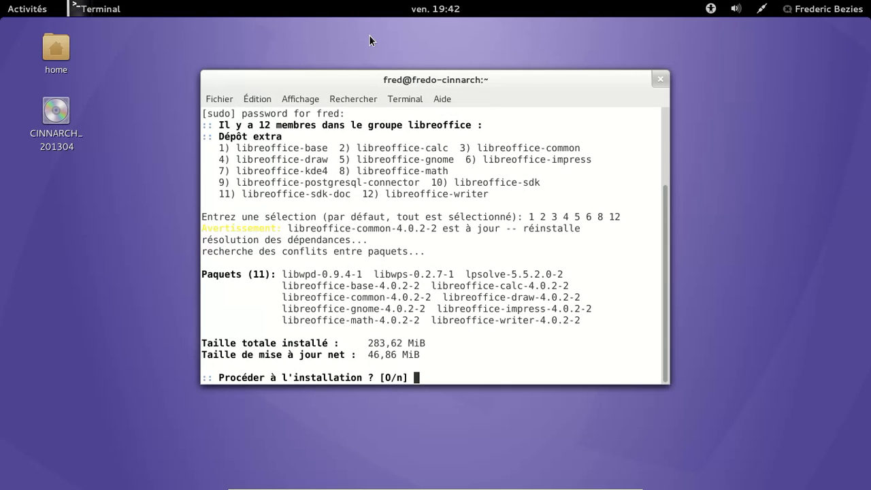
key(Return)
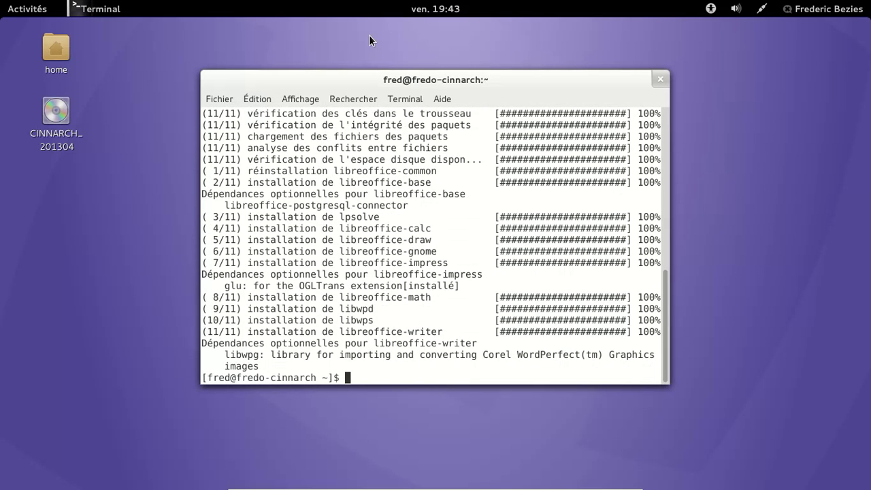
key(super)
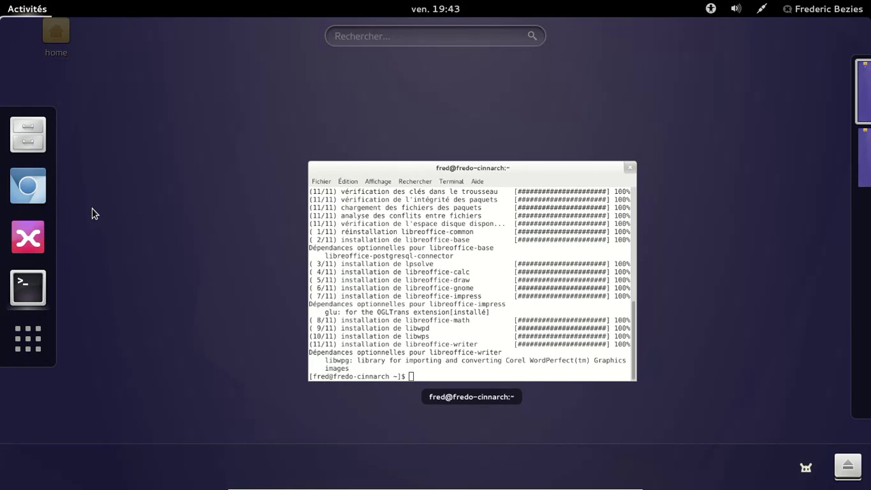
- Launch LibreOffice Writer from the Bureautique apps and show its About LibreOffice box
click(32, 356)
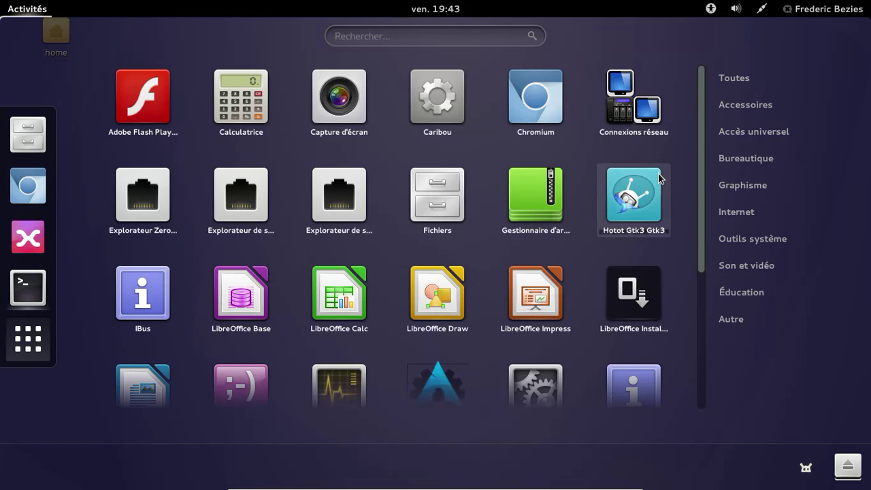
click(756, 161)
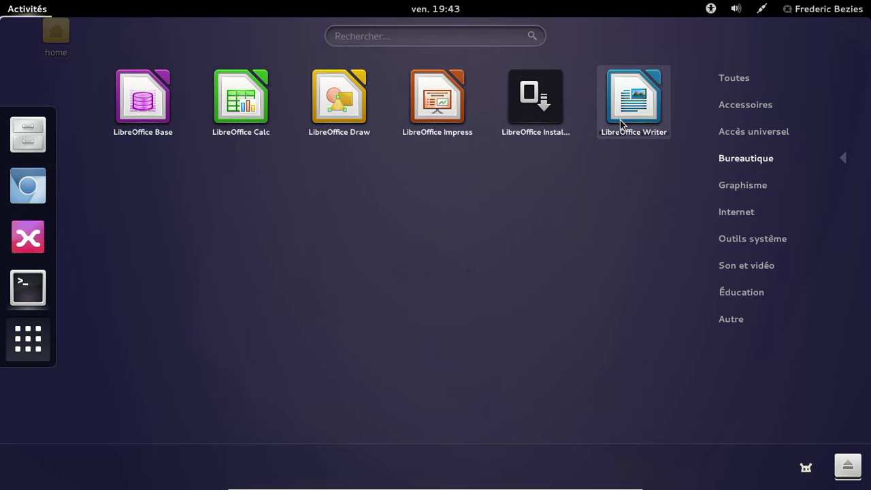
click(618, 122)
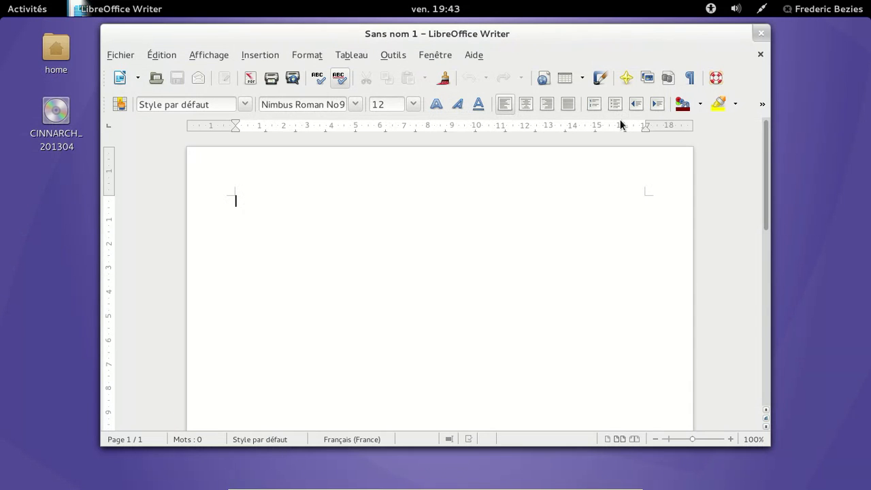
click(474, 55)
click(488, 144)
- Dismiss the About box and close LibreOffice Writer and the Terminal
click(587, 372)
click(761, 33)
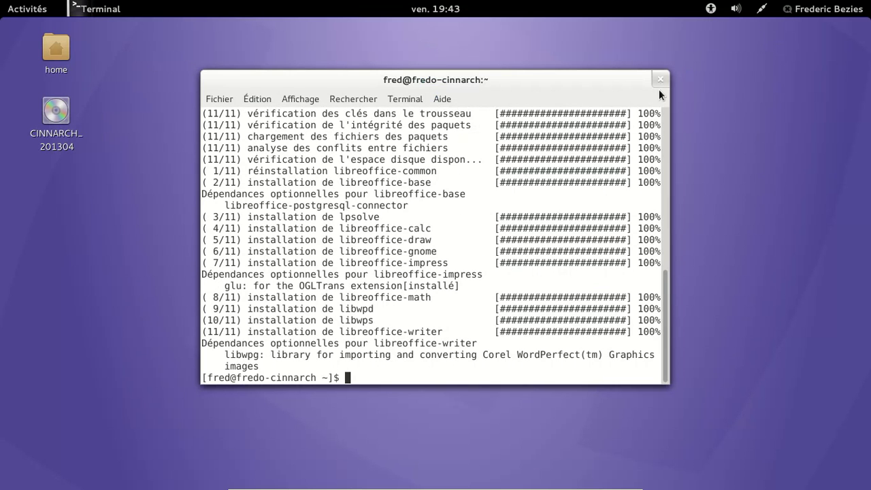
click(660, 79)
- Launch PacmanXG from Accessoires with the administrator password and open Package Management
click(14, 8)
click(338, 40)
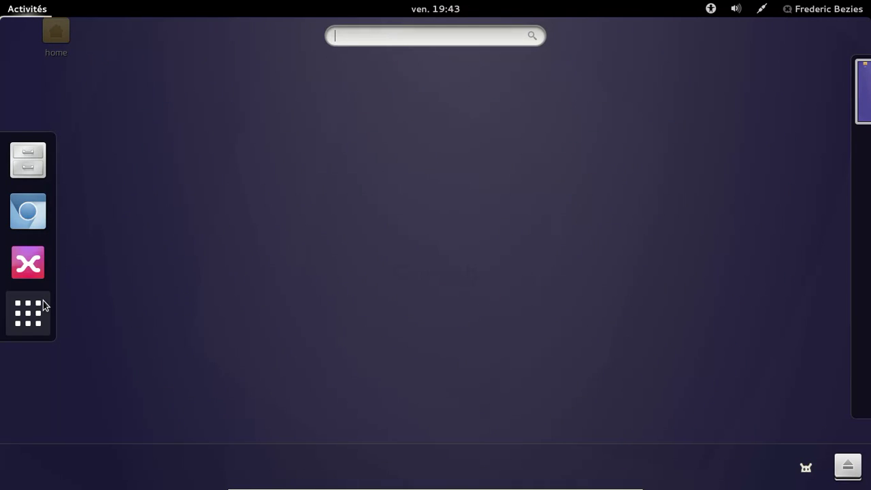
click(28, 313)
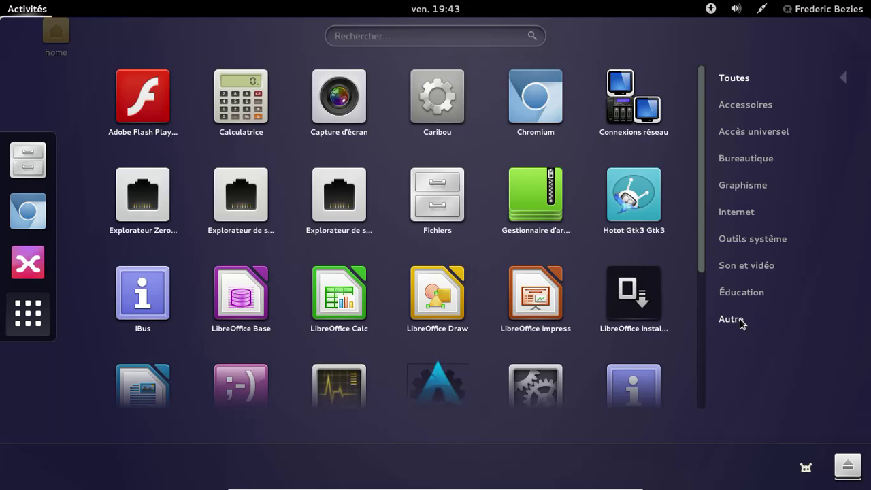
click(739, 320)
click(734, 111)
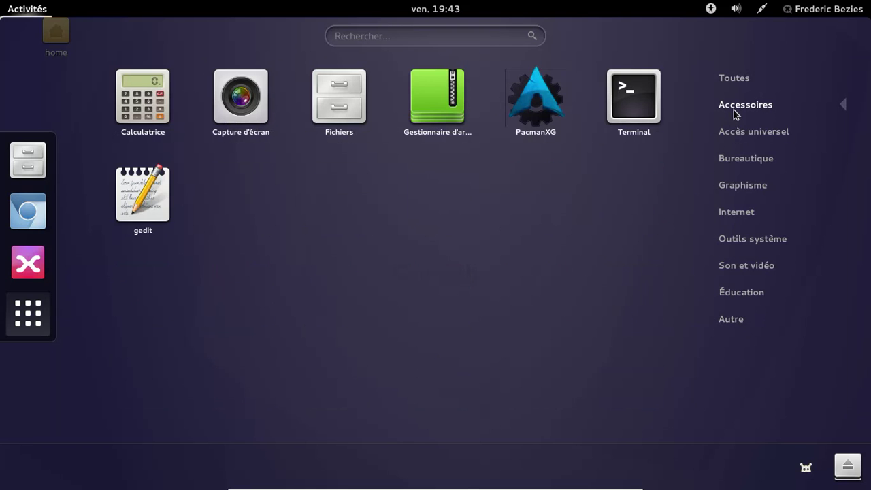
click(522, 140)
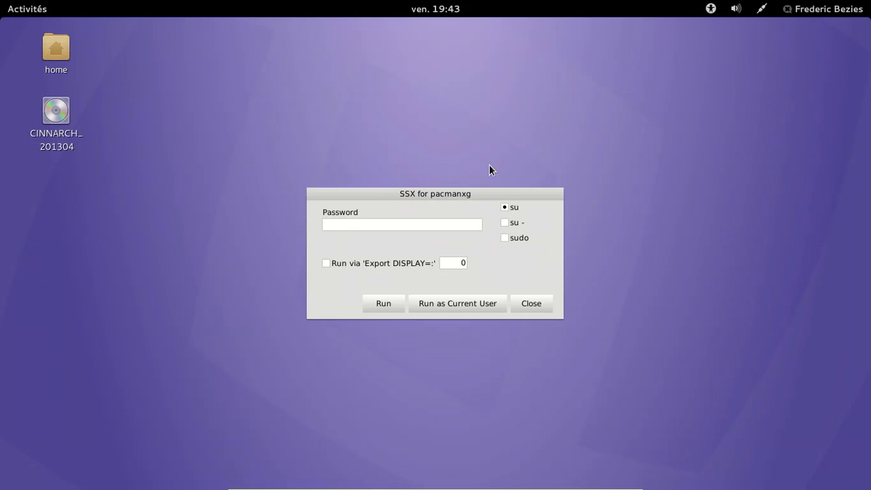
text(********)
click(384, 303)
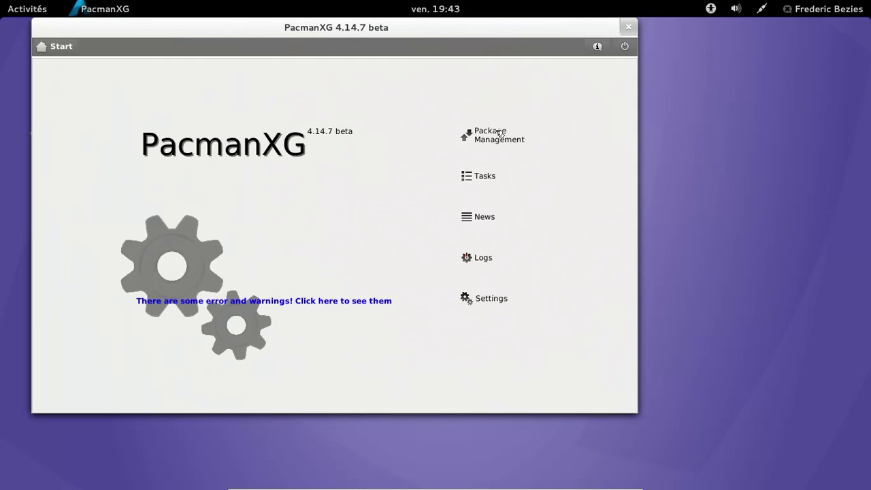
click(497, 134)
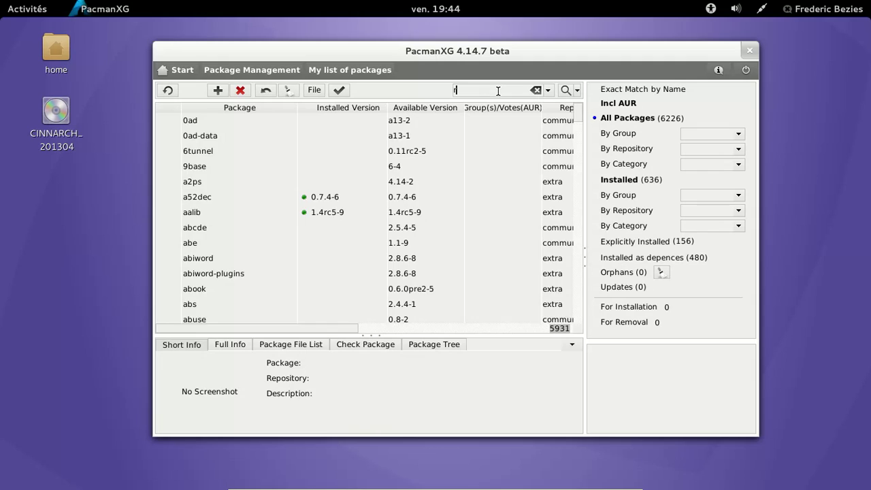
- Search for 'rhyth', mark rhythmbox for installation, and apply and confirm the install
text(rhyth)
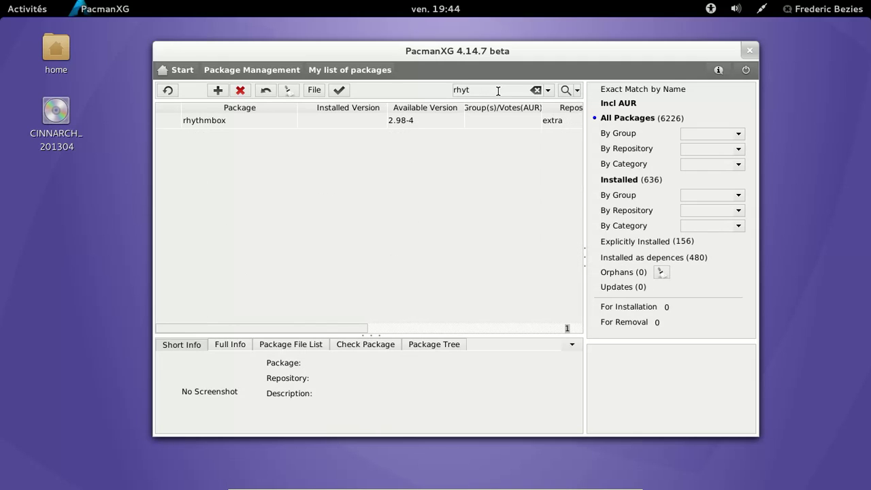
click(230, 123)
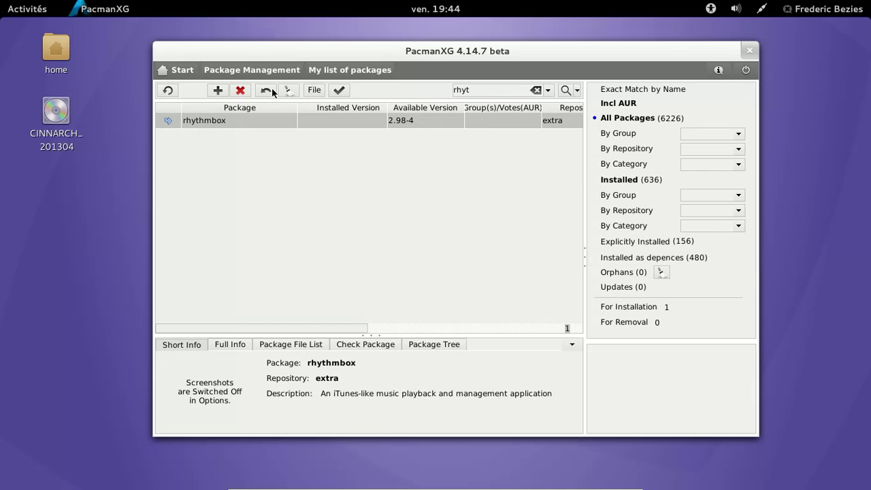
click(339, 90)
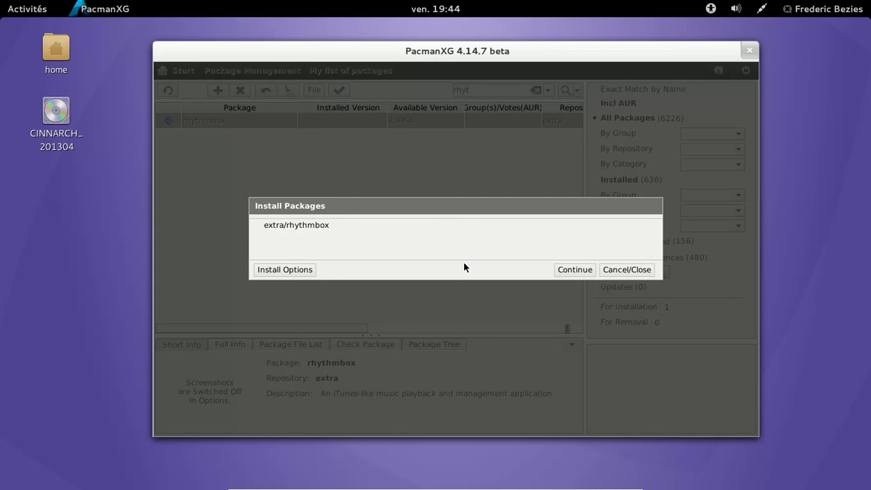
click(574, 270)
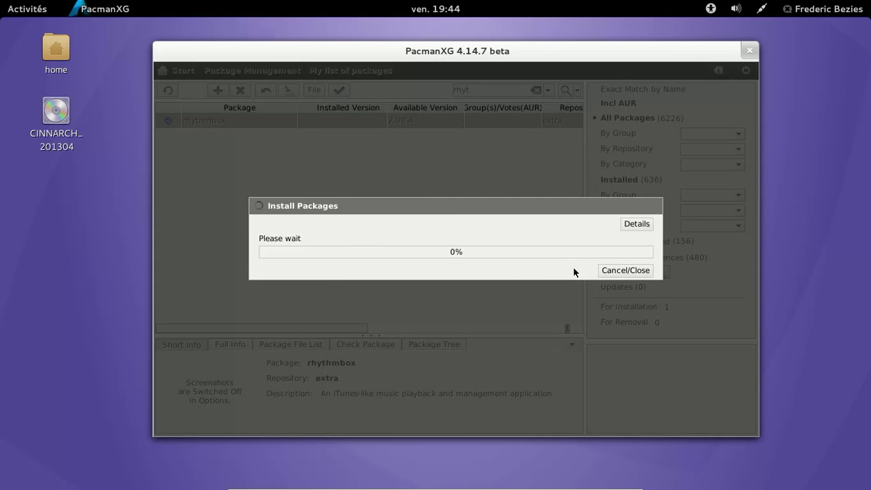
click(426, 270)
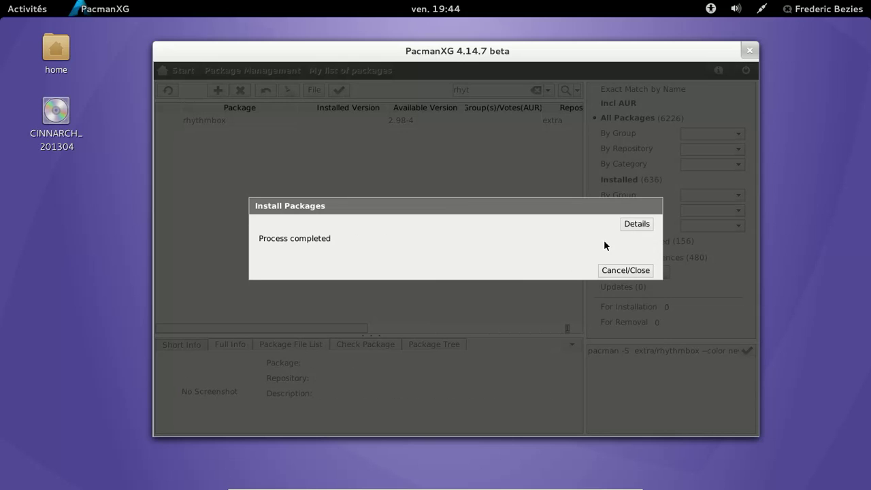
- Review the full rhythmbox installation log, close the dialog, and select the rhythmbox row
click(630, 224)
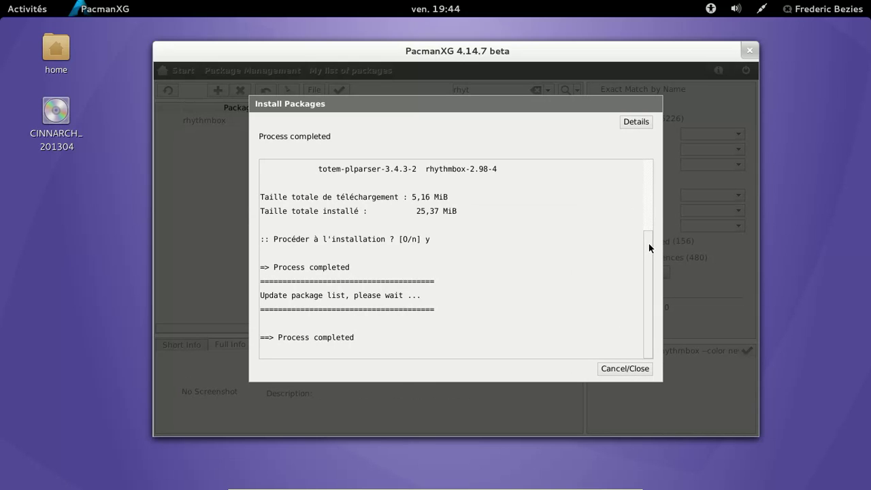
mouse_move(650, 235)
mouse_down()
mouse_move(642, 171)
mouse_move(648, 244)
mouse_up()
drag(650, 329, 626, 188)
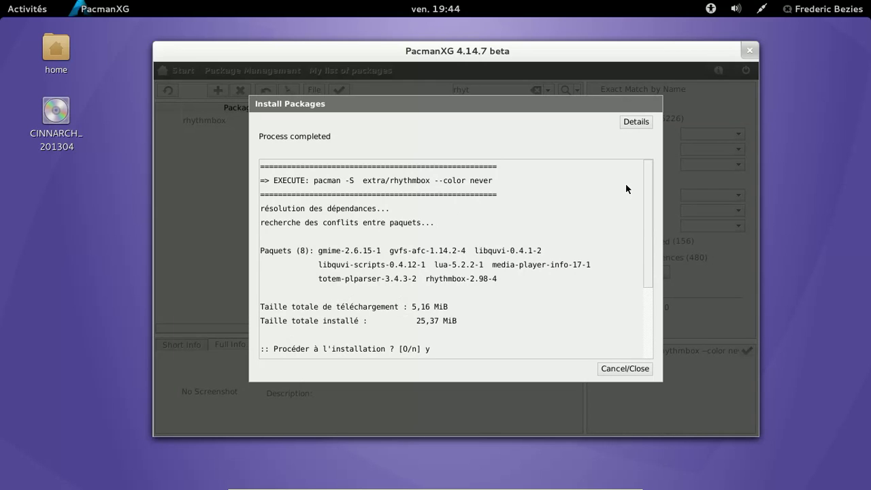
drag(639, 251, 638, 321)
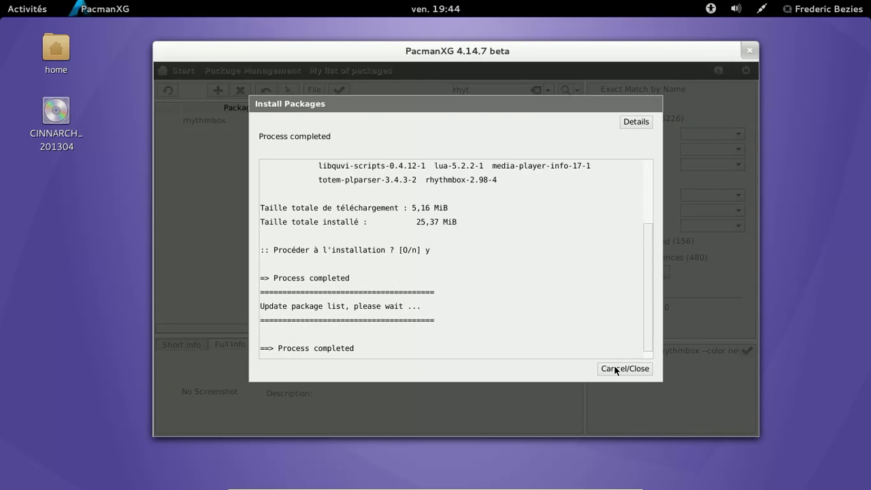
click(624, 368)
click(297, 120)
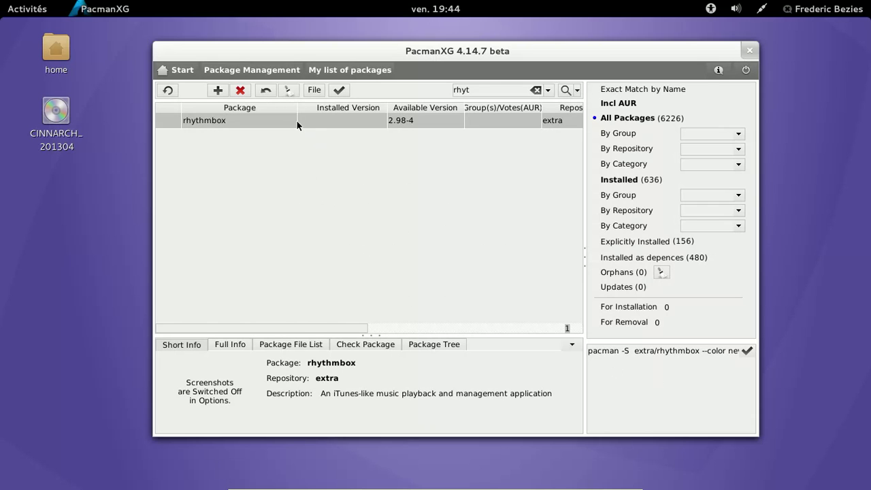
click(27, 10)
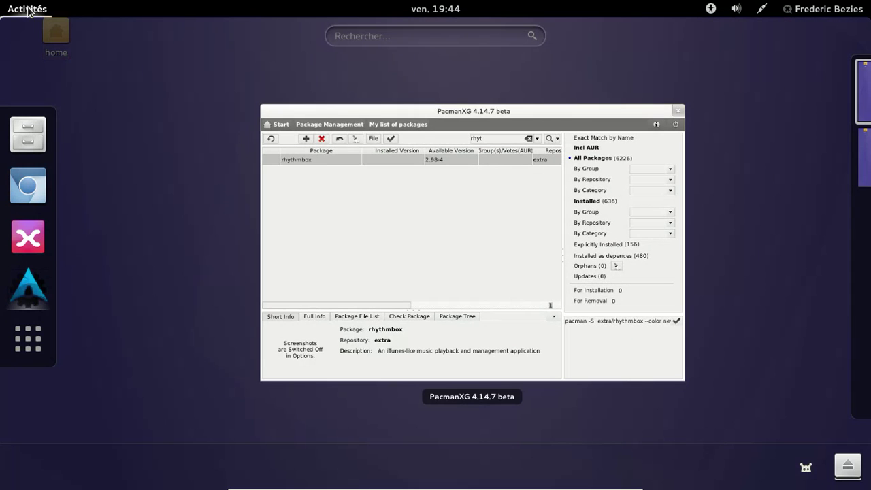
- Browse the Son et vidéo applications, then return to PacmanXG
click(28, 338)
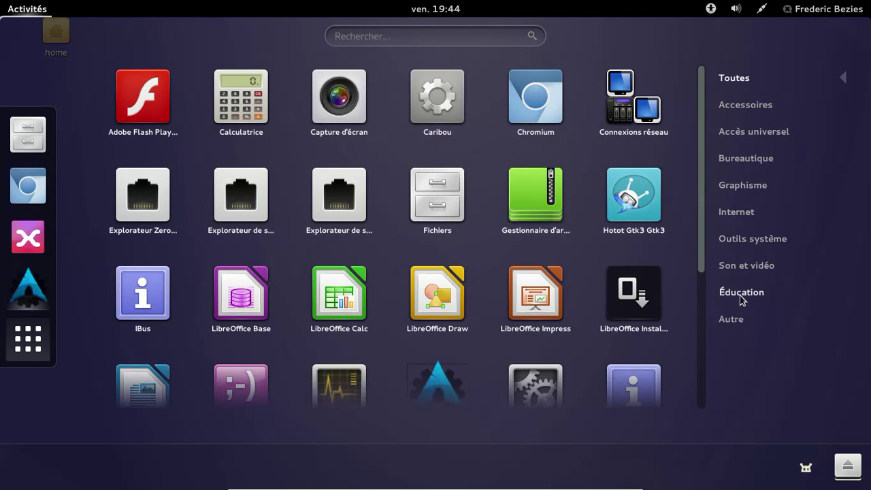
click(743, 269)
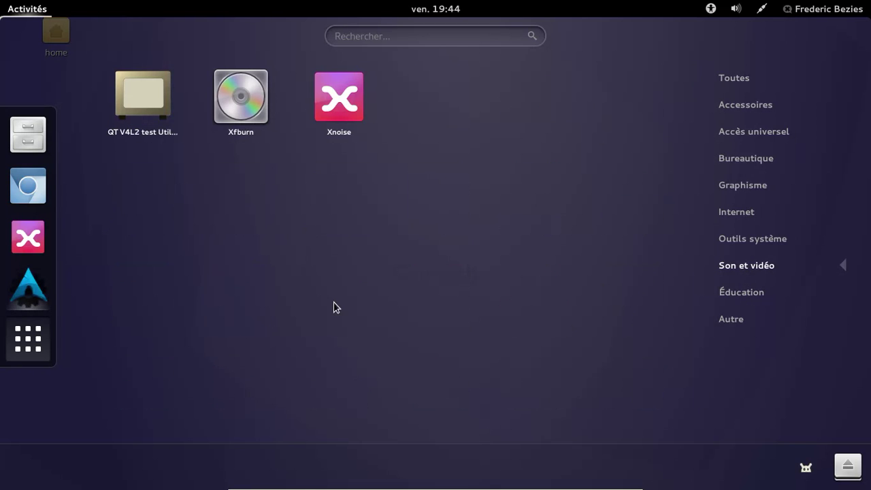
click(28, 294)
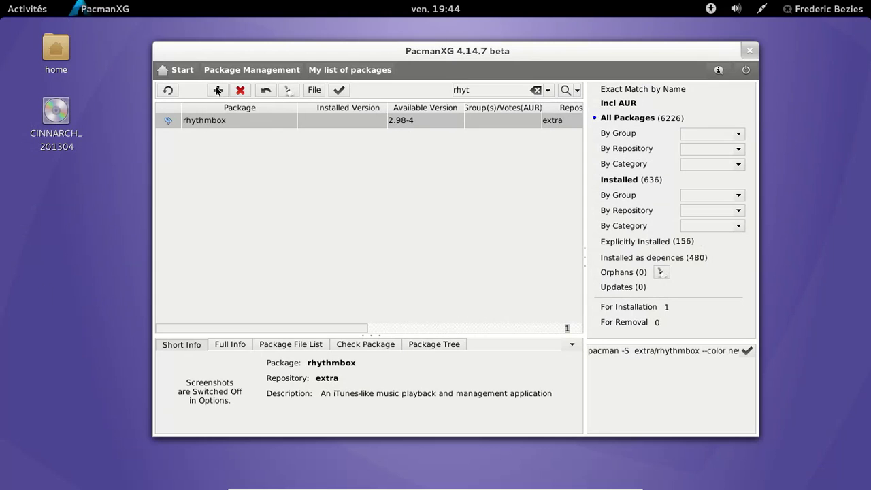
- Rerun the rhythmbox installation through Install Options, Continue and Ok, then quit PacmanXG
click(341, 89)
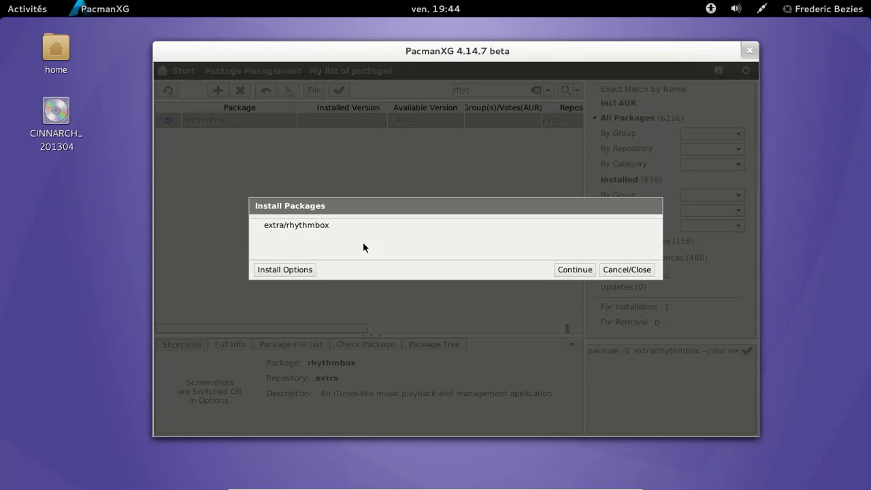
click(290, 270)
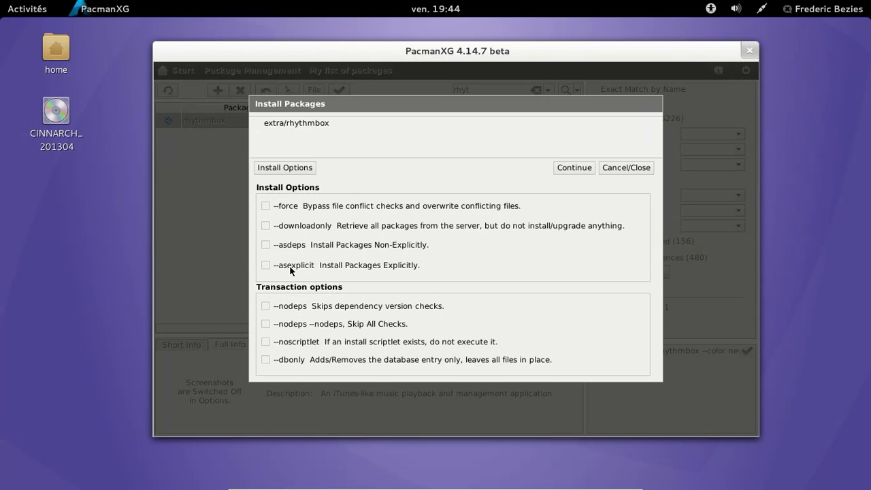
click(582, 166)
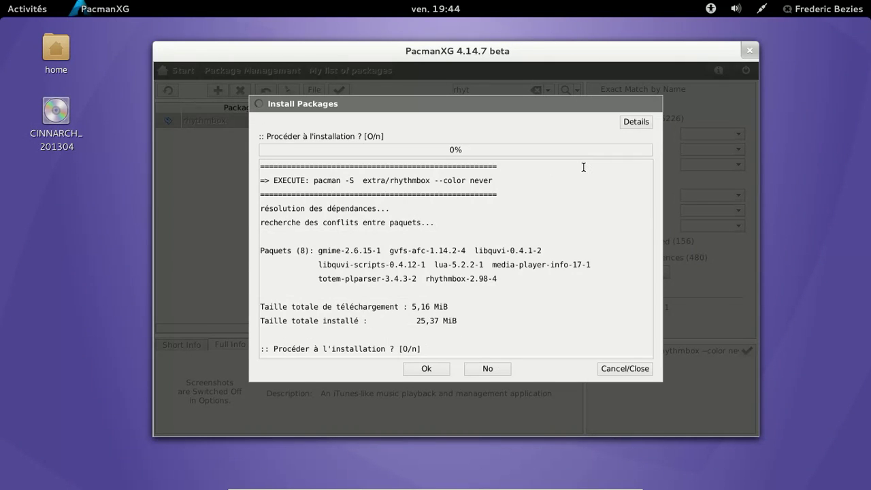
click(430, 366)
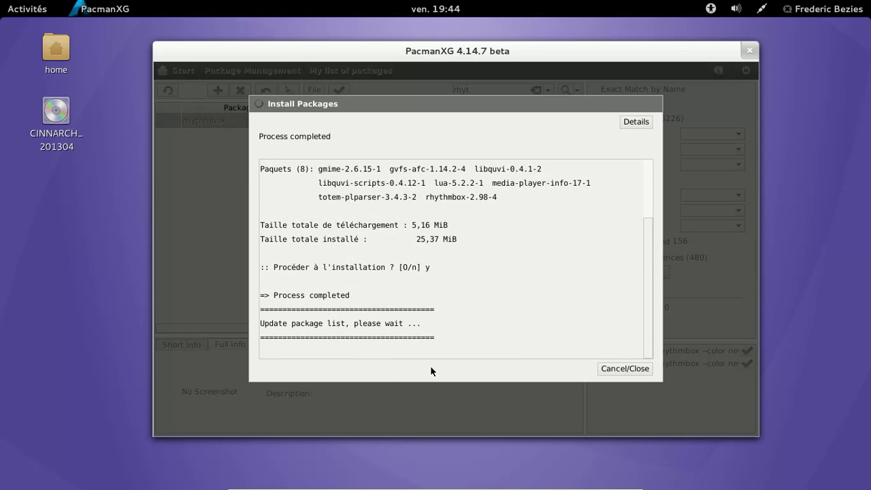
click(641, 369)
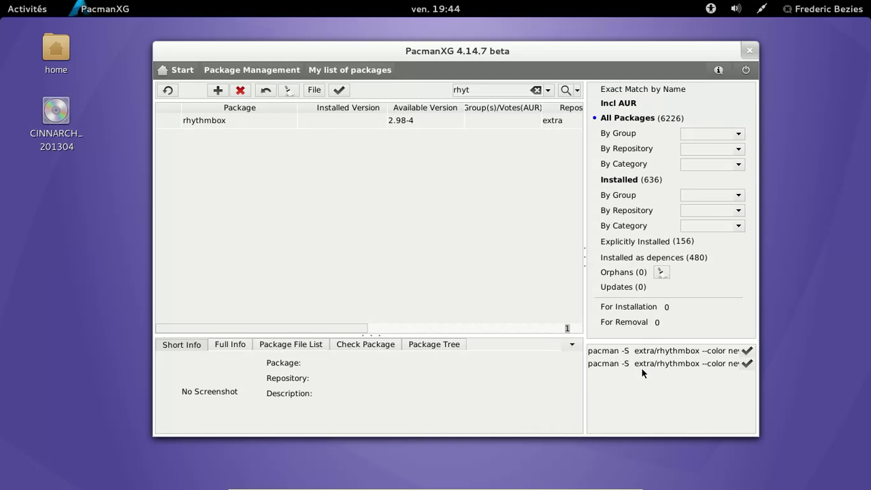
click(751, 52)
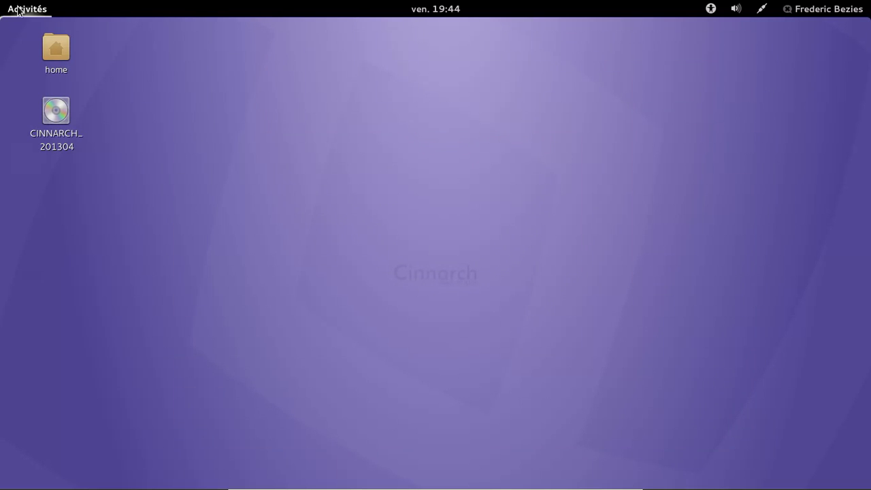
- Launch Terminal from the Accessoires applications
click(20, 9)
click(28, 313)
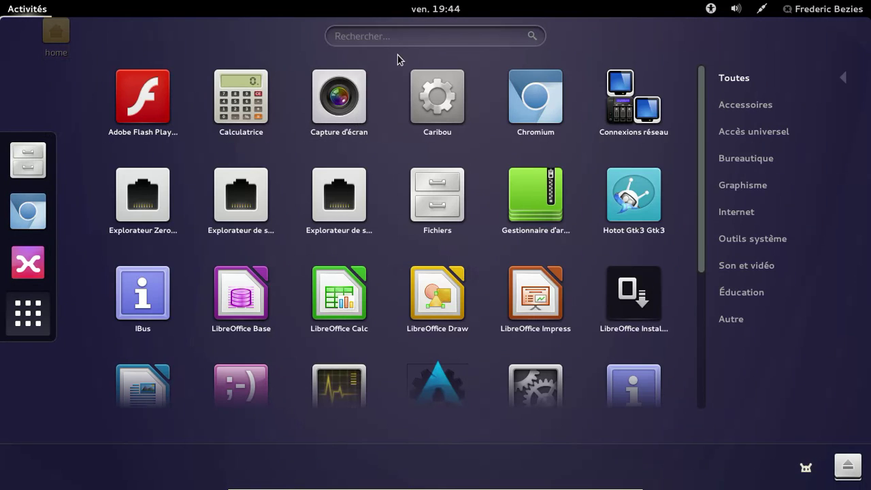
click(736, 112)
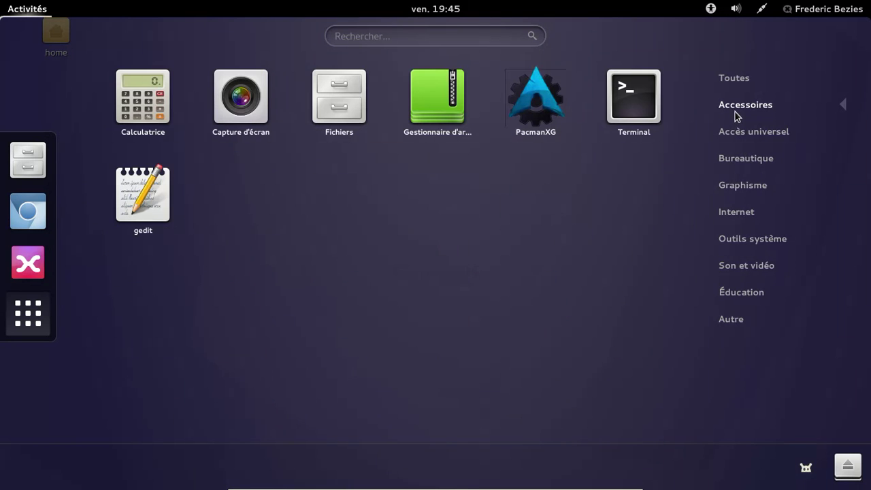
click(613, 105)
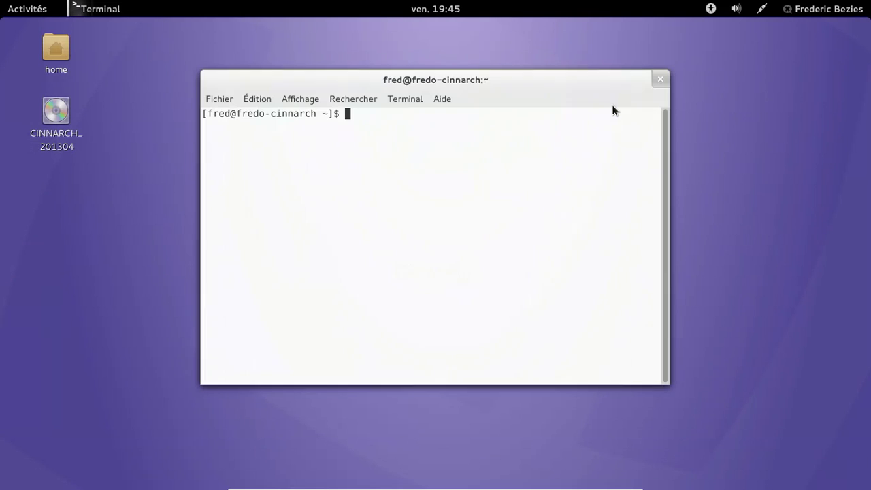
- Install rhythmbox with sudo pacman -S rhythmbox, then close the terminal
text(sudo pacman -S rhut)
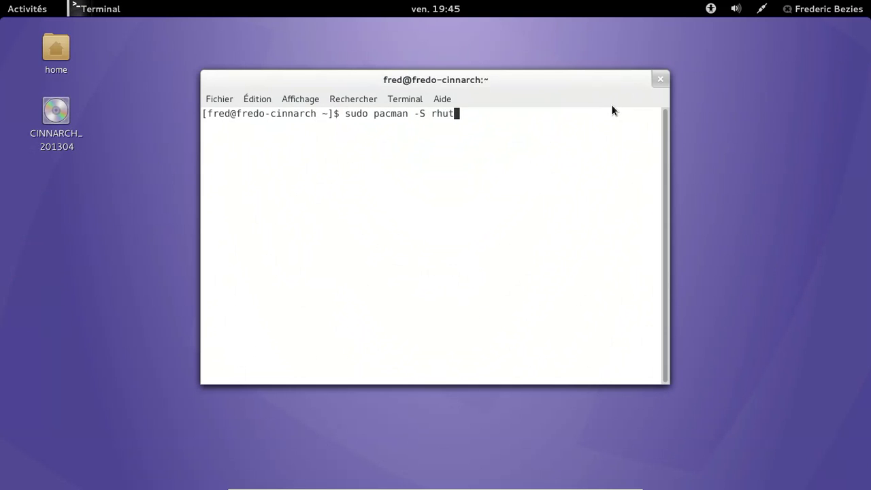
key(BackSpace)
key(BackSpace)
text(ythmbox)
key(Return)
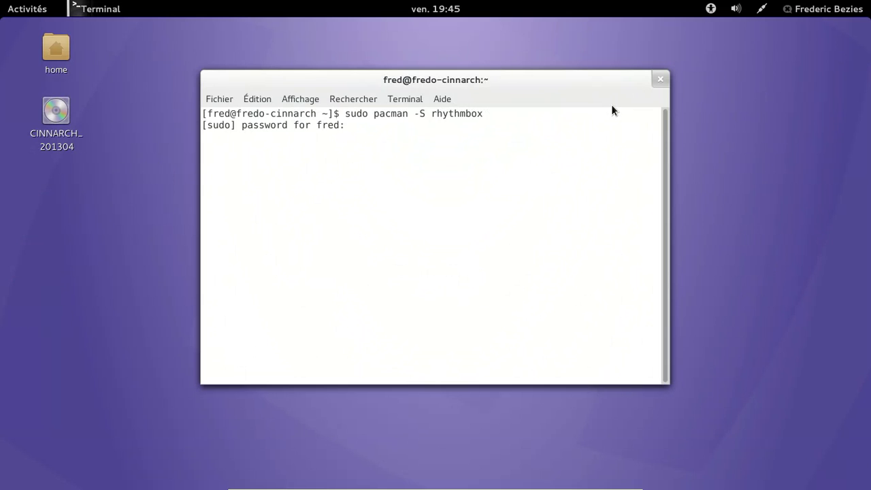
key(Return)
key(Return)
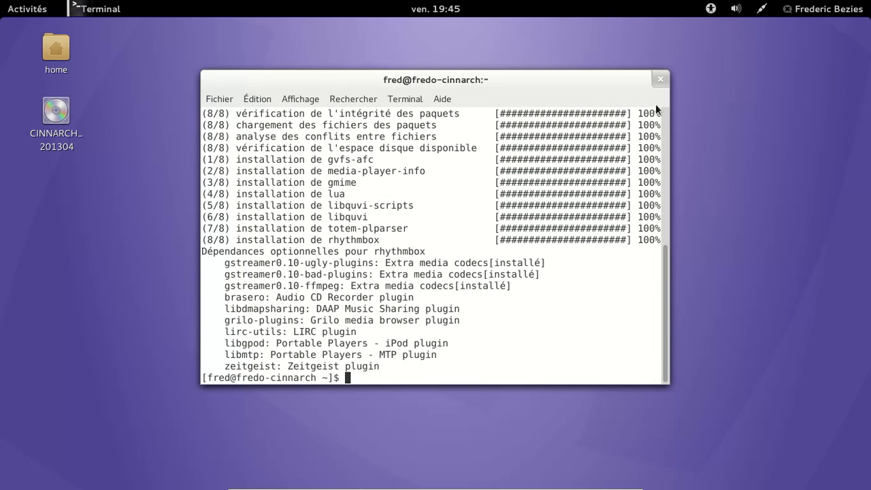
click(661, 81)
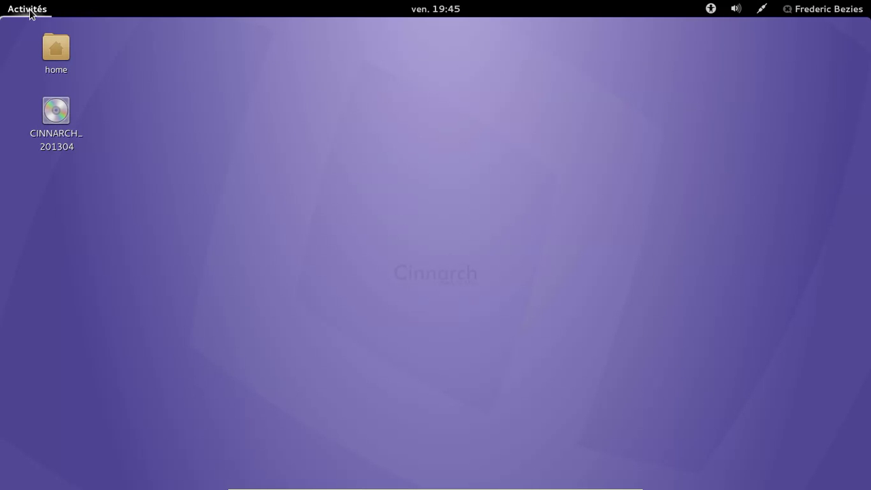
- Launch Rhythmbox from the Son et vidéo applications
click(31, 12)
click(28, 313)
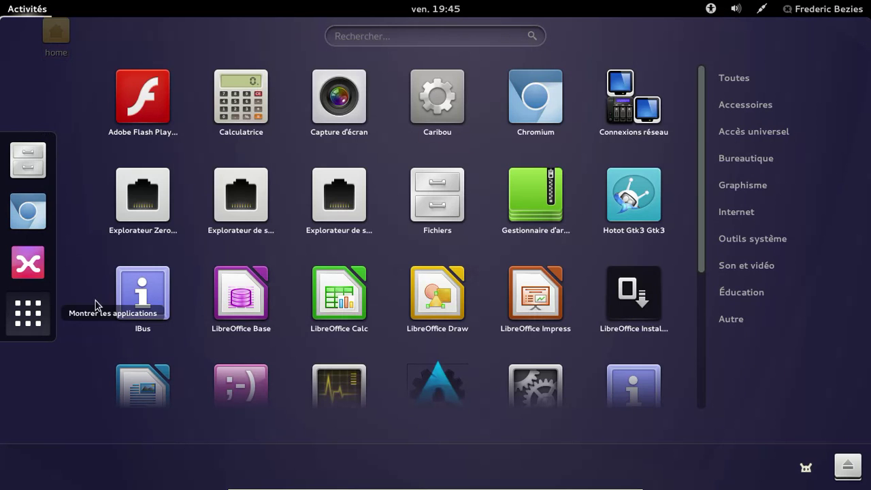
click(742, 267)
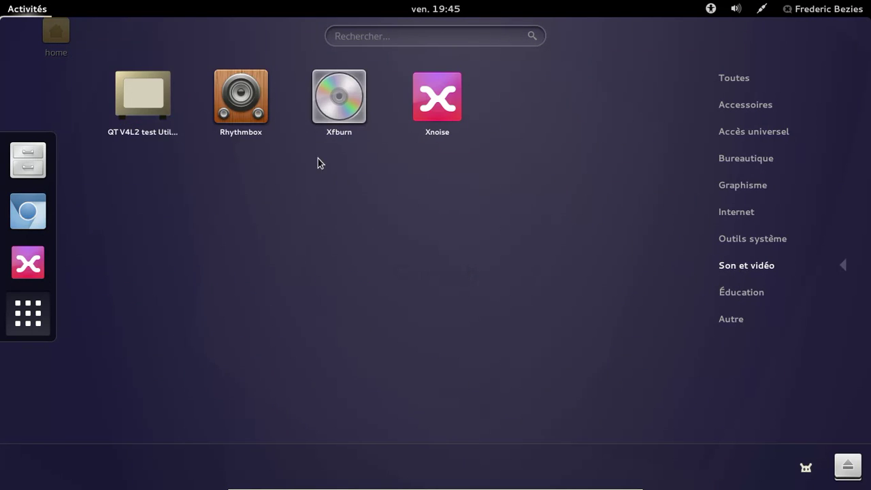
click(250, 116)
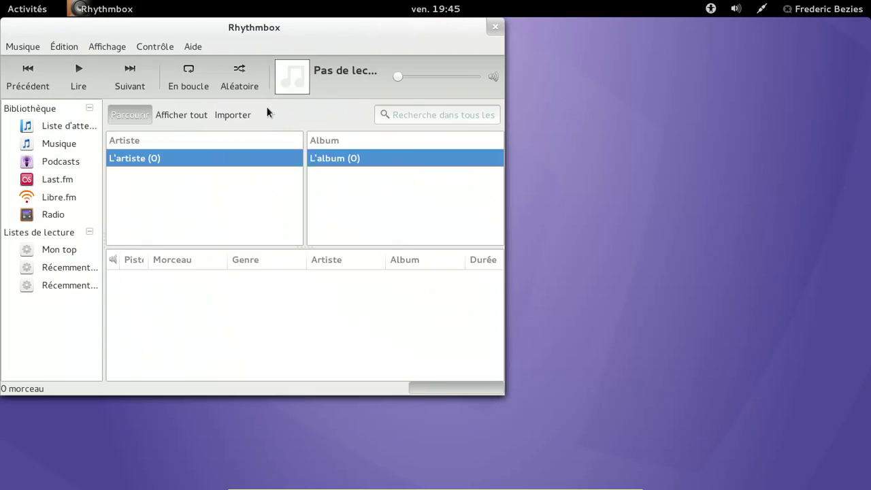
- View Rhythmbox's Aide > À propos information, then quit Rhythmbox
click(195, 46)
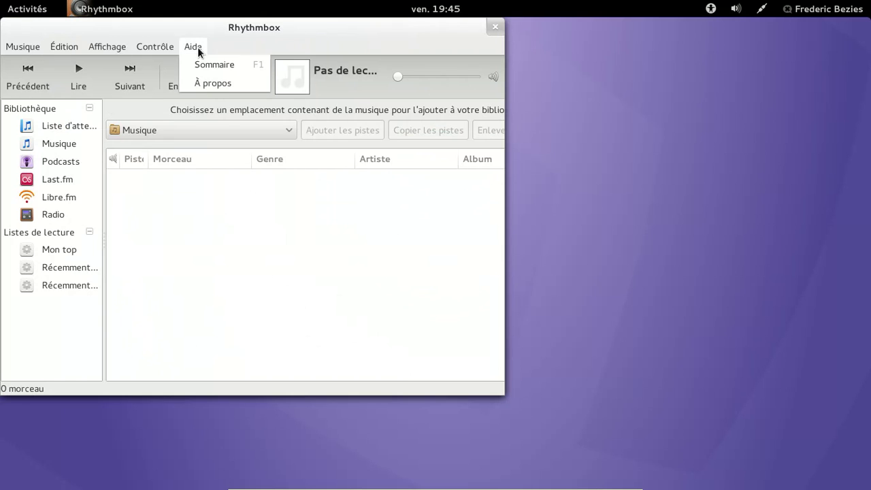
click(209, 84)
click(360, 294)
click(495, 26)
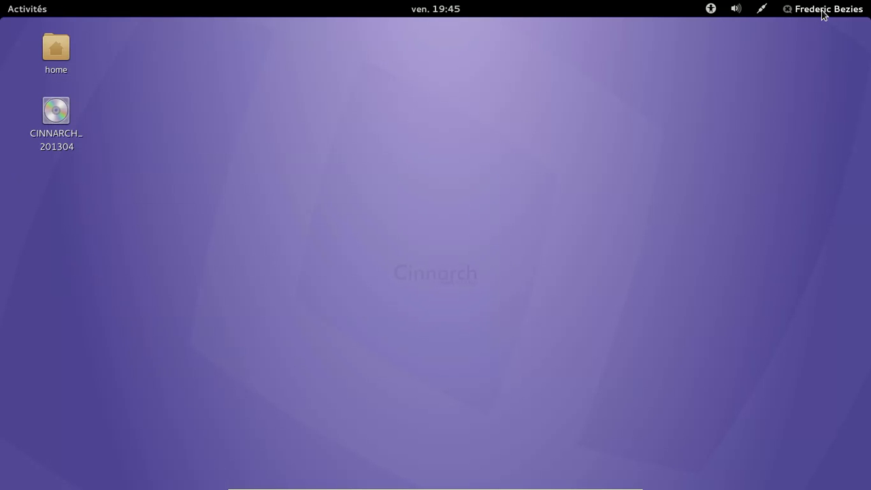
- Shut down the computer with Éteindre from the user menu
click(821, 14)
click(741, 222)
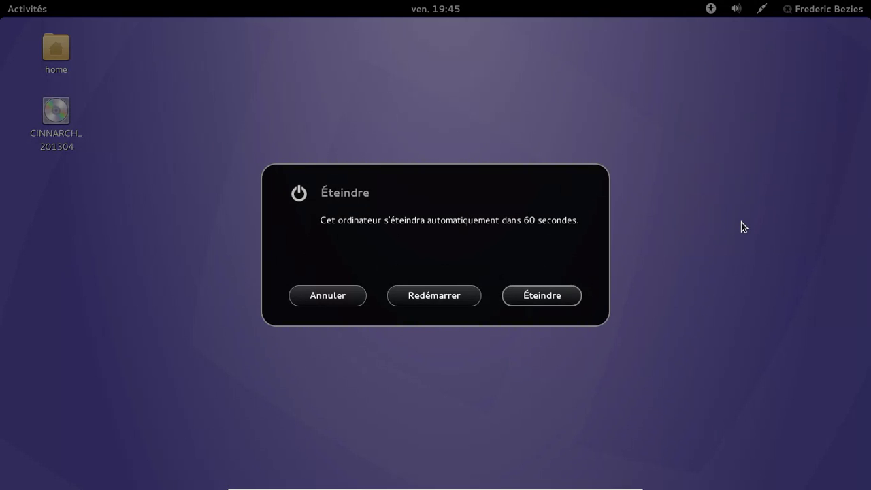
click(556, 298)
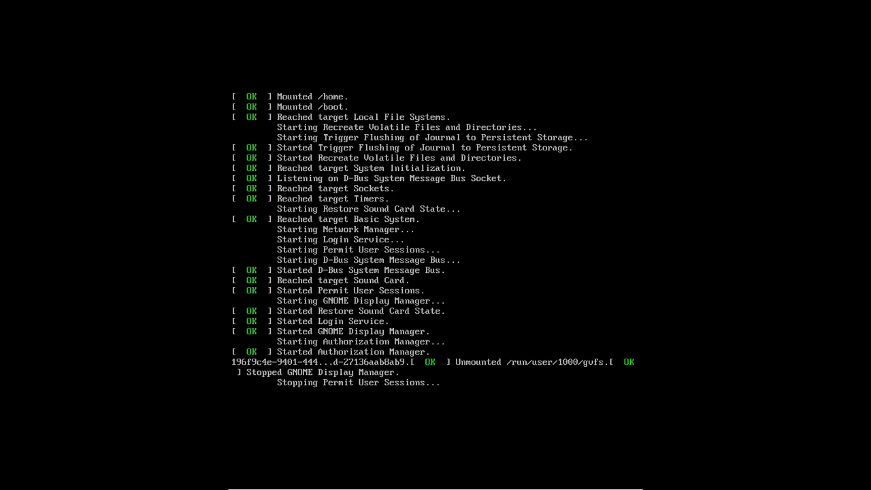